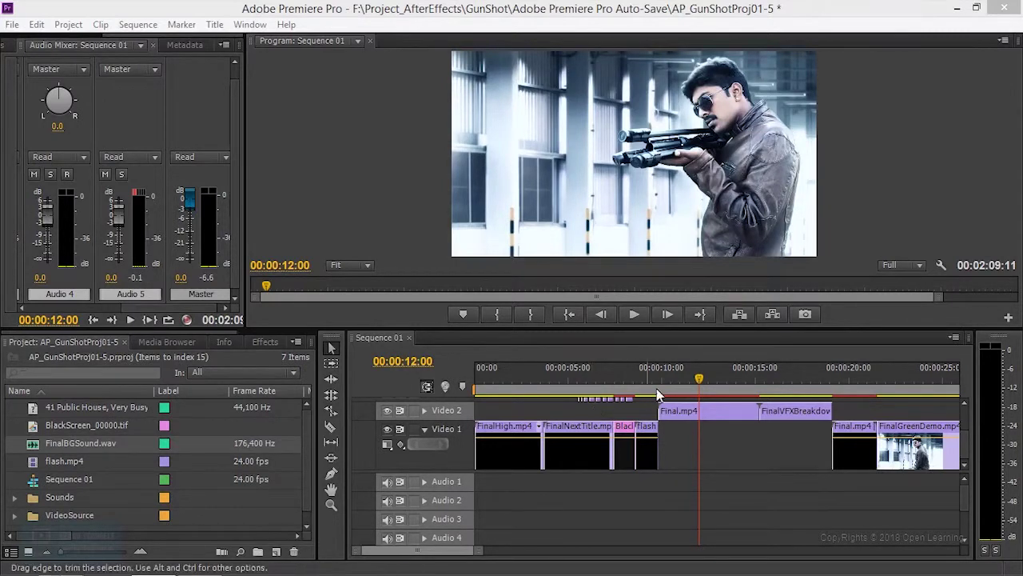
- Scrub the Sequence 01 timeline past ten seconds to the shot of the man aiming the rifle
left_click_drag(700, 384, 666, 393)
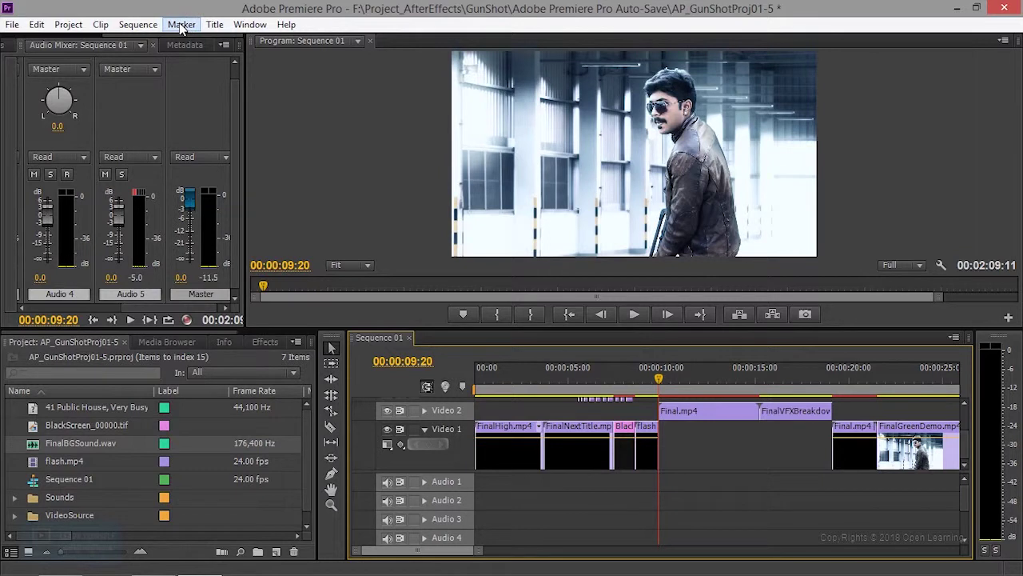
left_click(667, 380)
left_click_drag(667, 383, 702, 386)
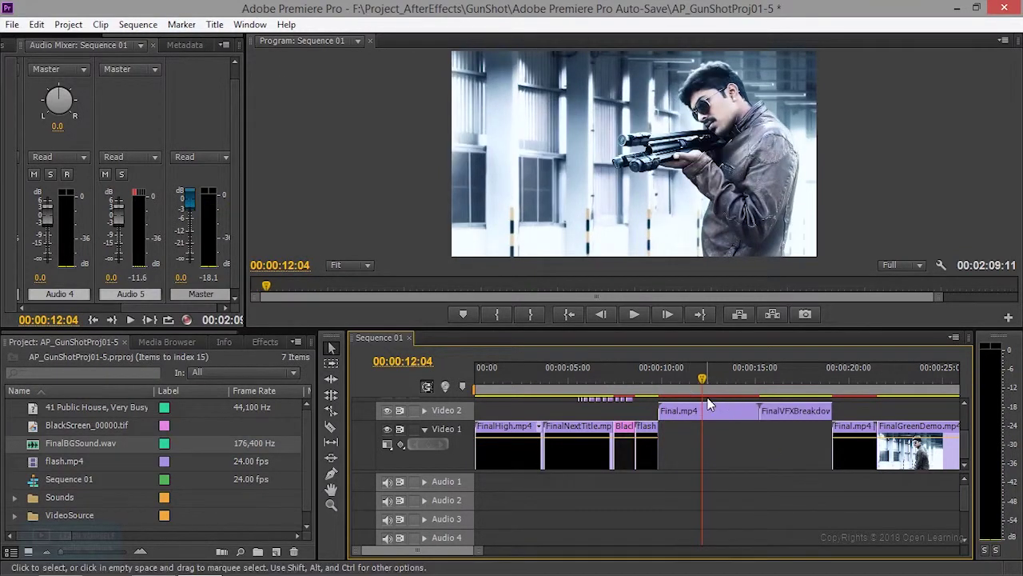
left_click(157, 26)
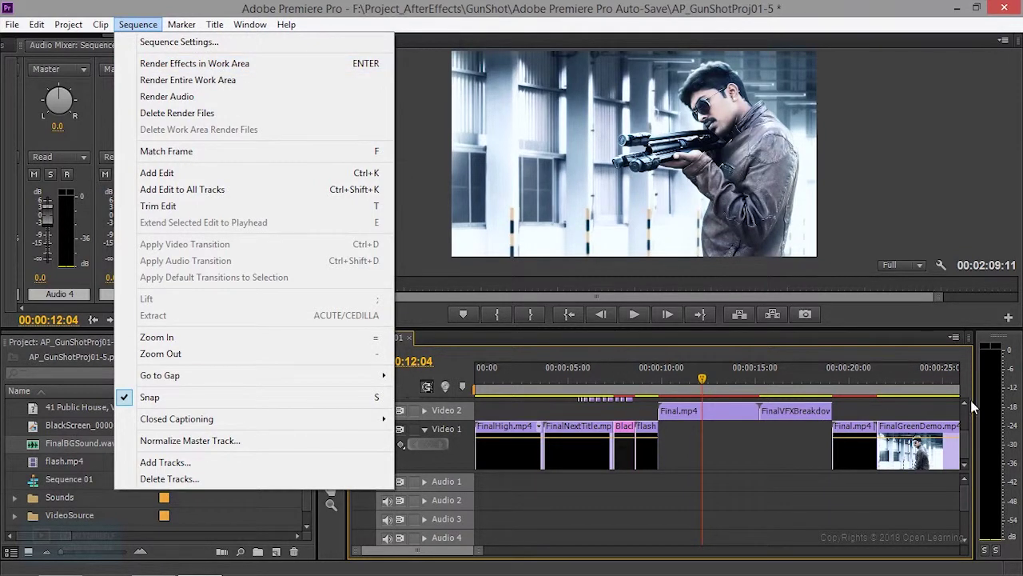
- Render effects in the work area, then play and scrub the sequence to the GUN SHOT title
left_click(223, 68)
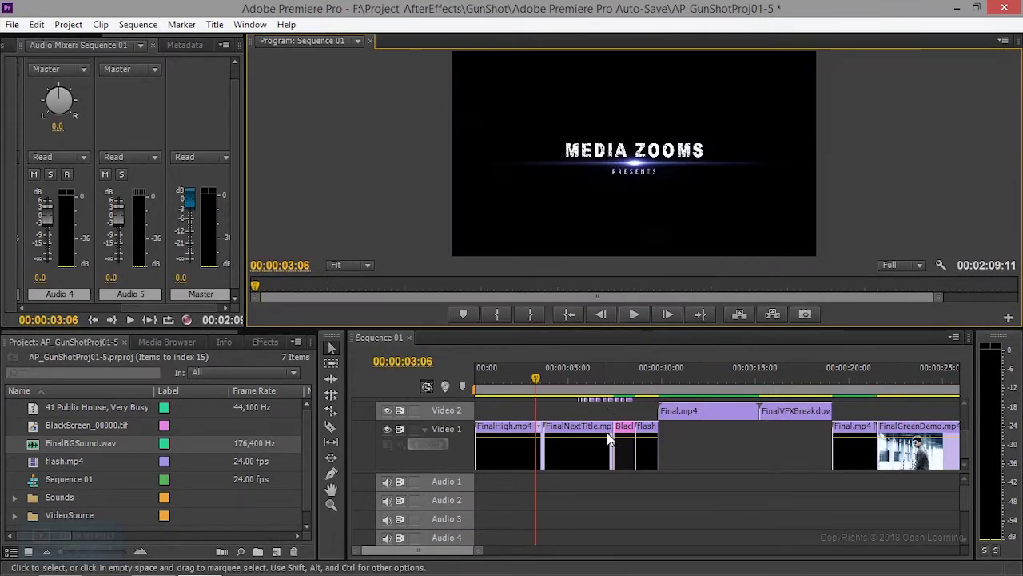
left_click_drag(534, 379, 479, 388)
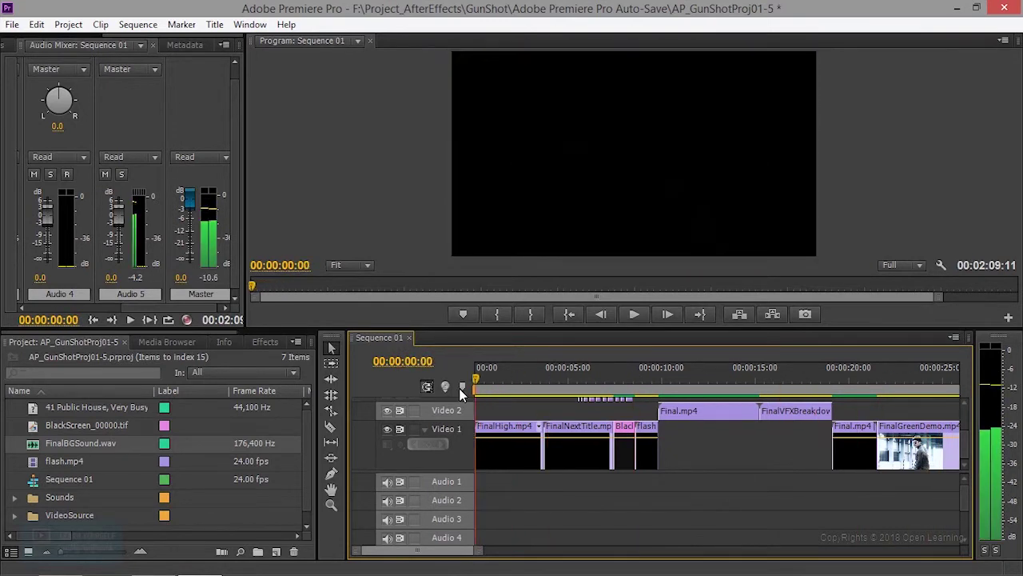
left_click(631, 313)
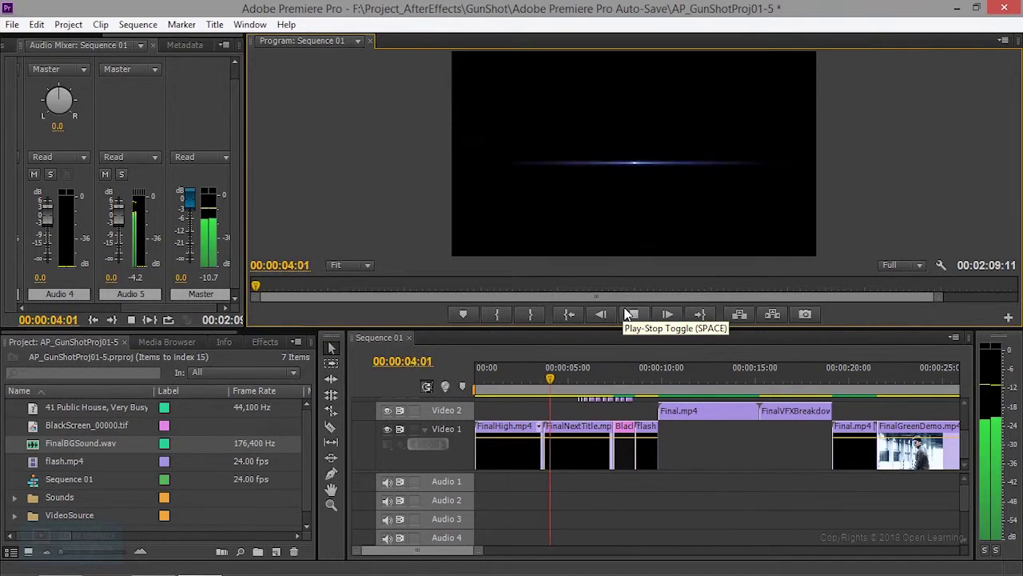
left_click(631, 314)
left_click_drag(550, 385, 714, 379)
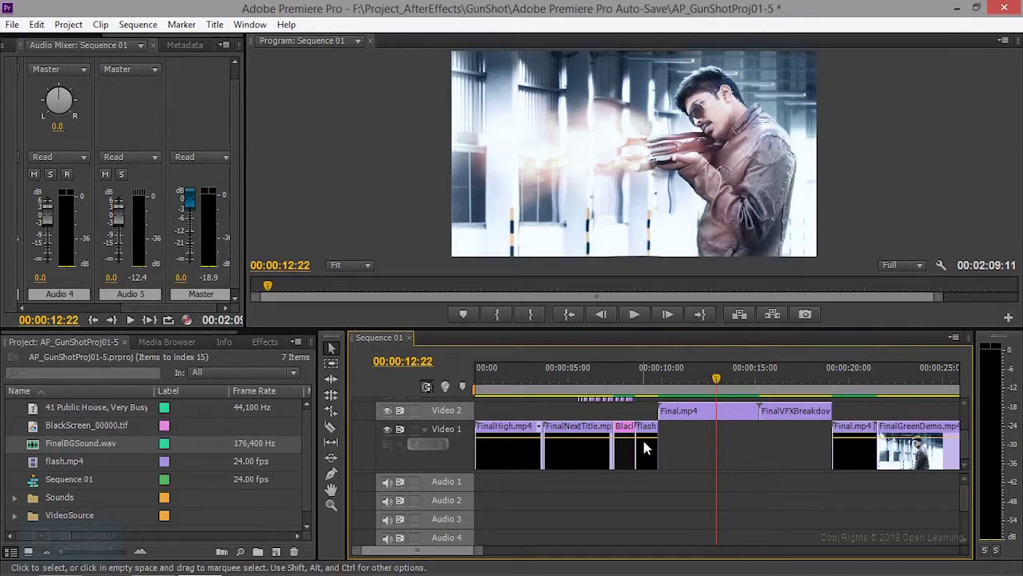
mouse_move(645, 448)
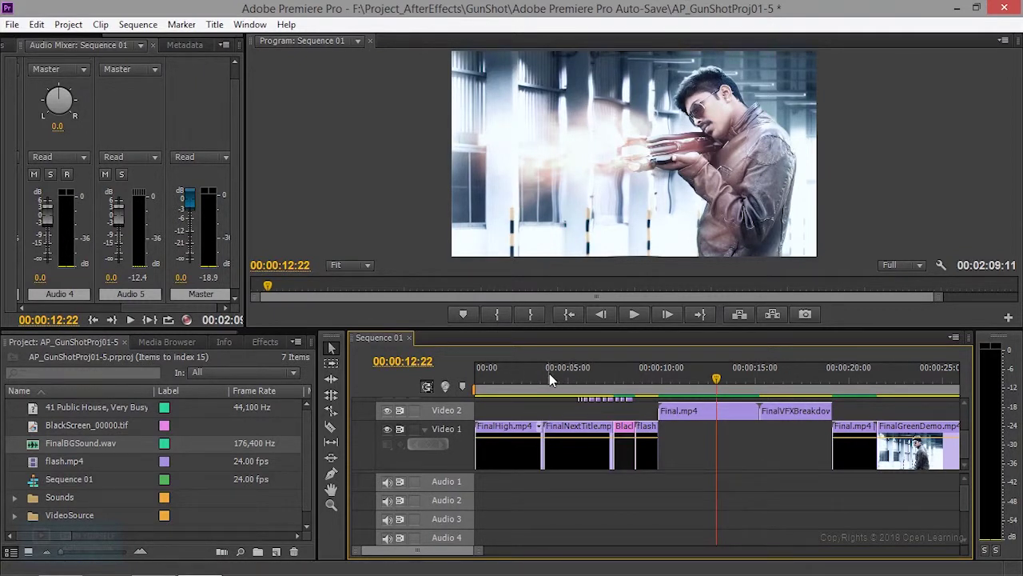
left_click(13, 25)
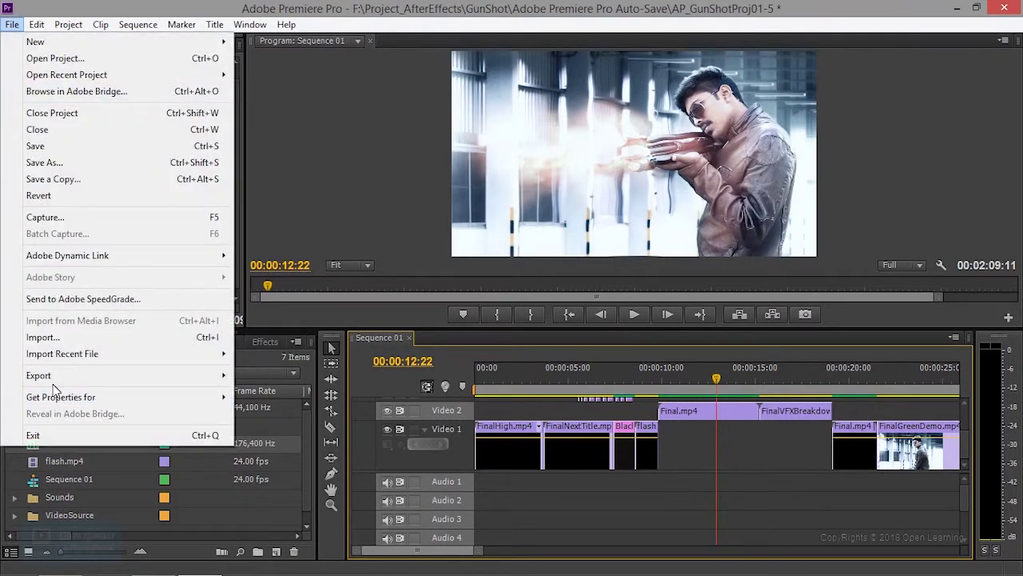
- Export Sequence 01 with File > Export > Media and accept the offline-material warning
mouse_move(56, 378)
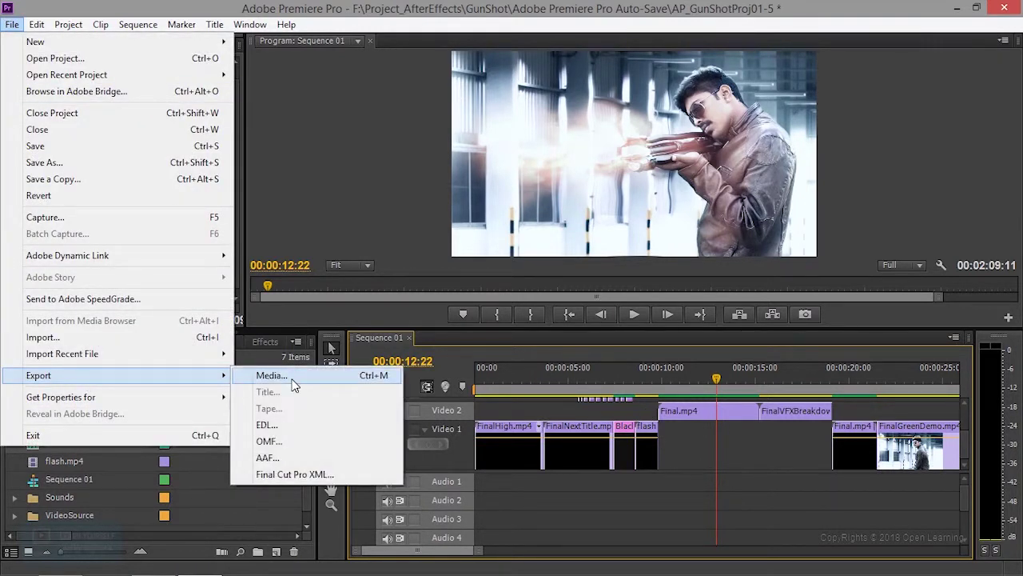
left_click(642, 437)
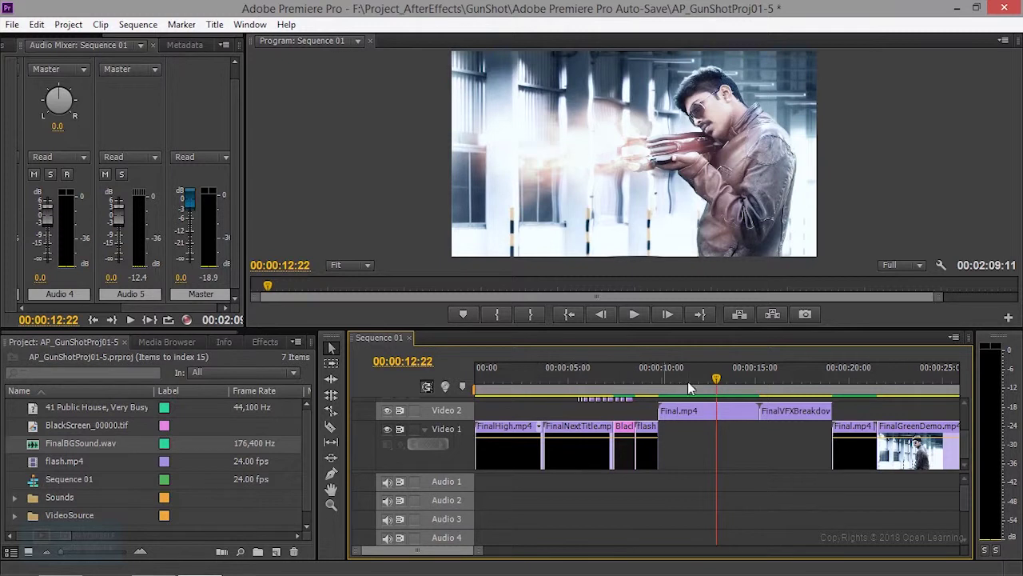
left_click(14, 25)
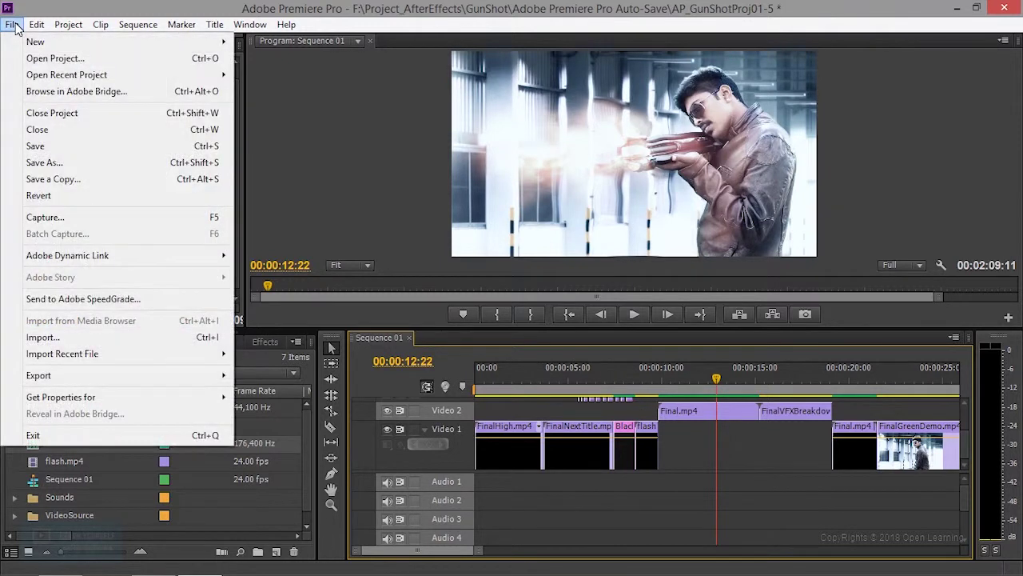
mouse_move(56, 378)
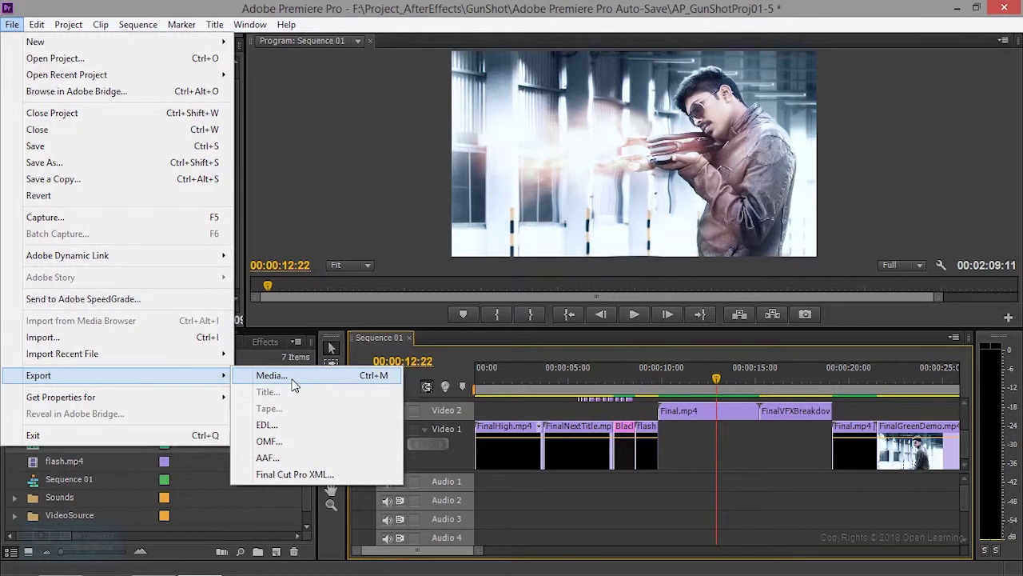
left_click(293, 385)
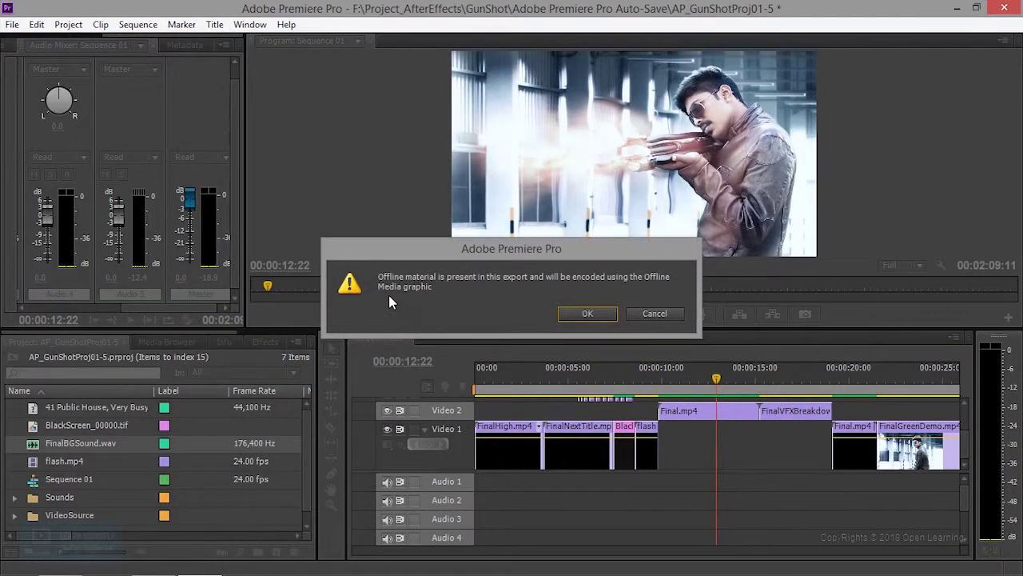
left_click(588, 313)
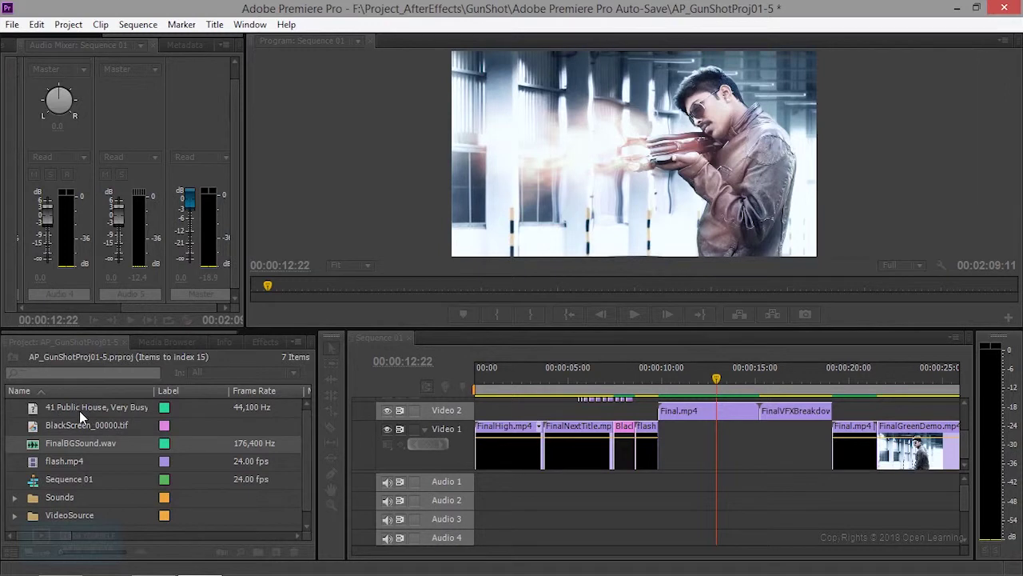
- Bring up Export Settings with Ctrl+M, compare the Source and Output previews, and scrub through the sequence
key("ctrl+m")
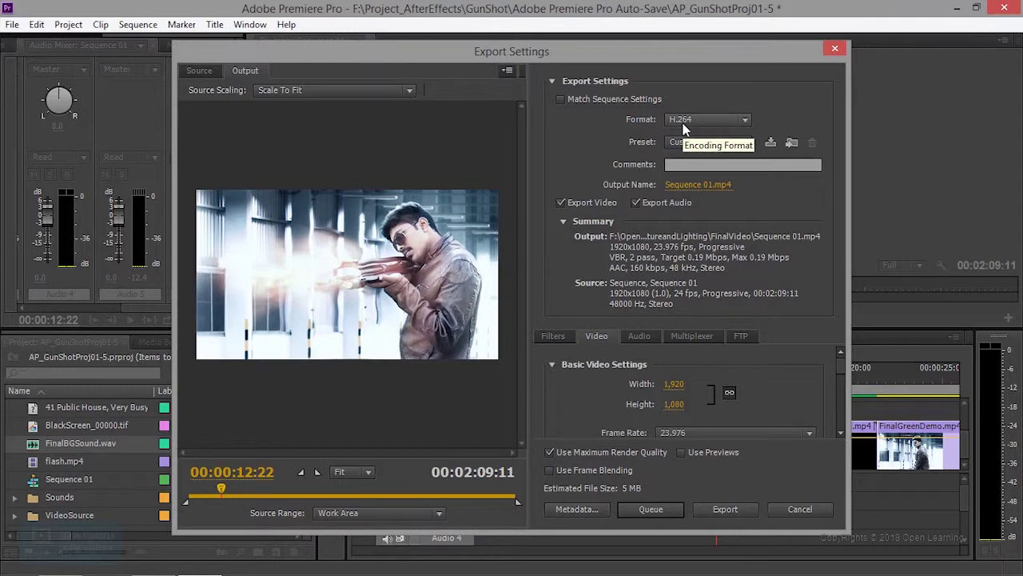
left_click(197, 71)
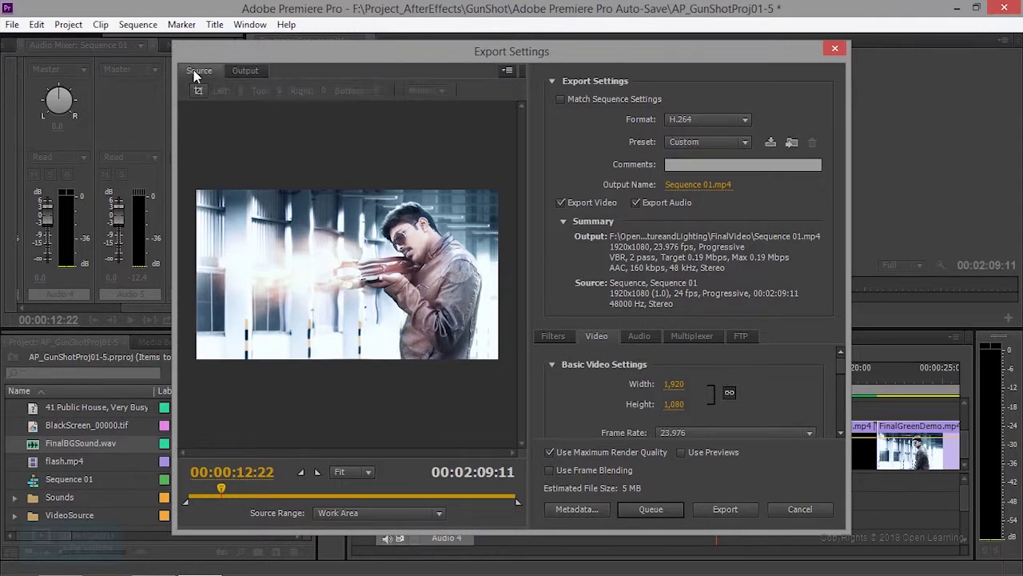
left_click(246, 70)
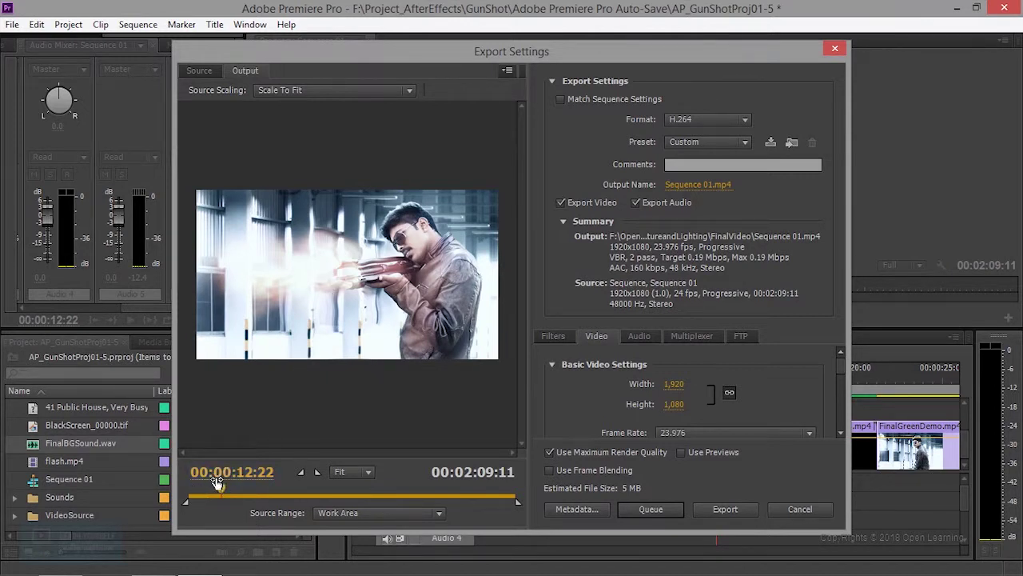
left_click_drag(223, 494, 256, 494)
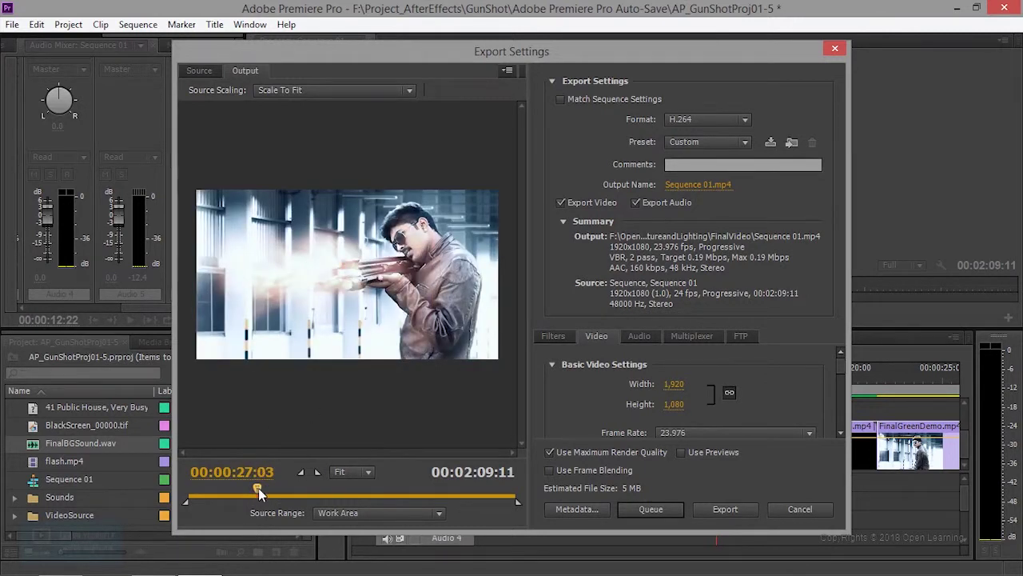
left_click(743, 122)
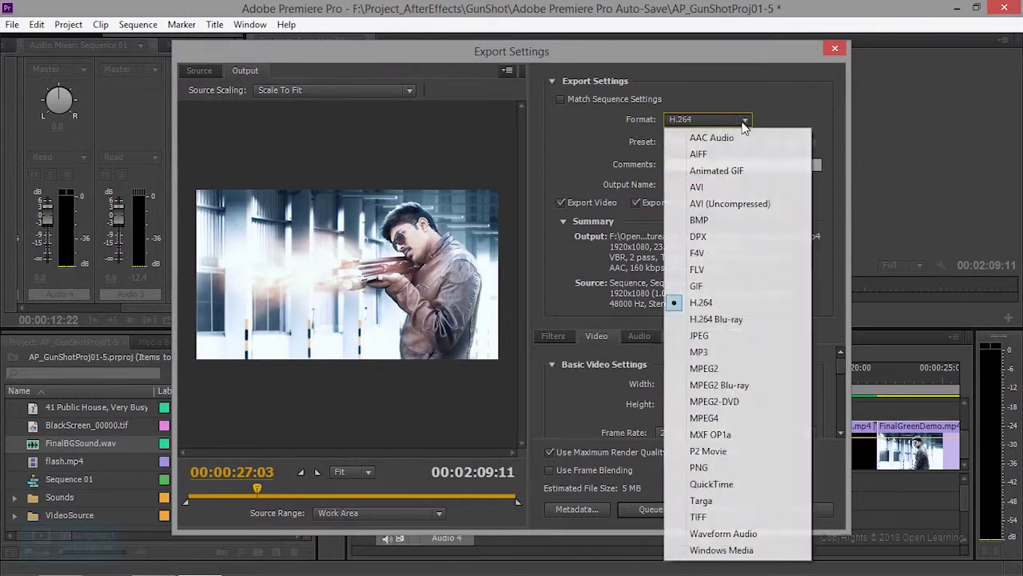
- Try the 3GPP 320 x 240 15fps preset, then change the export format to AVI
left_click(581, 137)
left_click(708, 143)
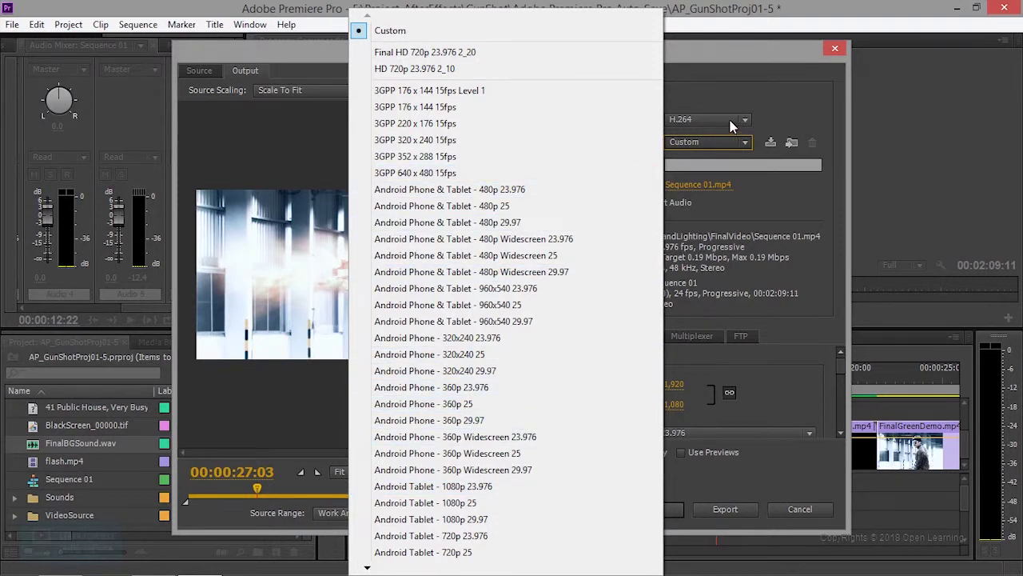
left_click(408, 146)
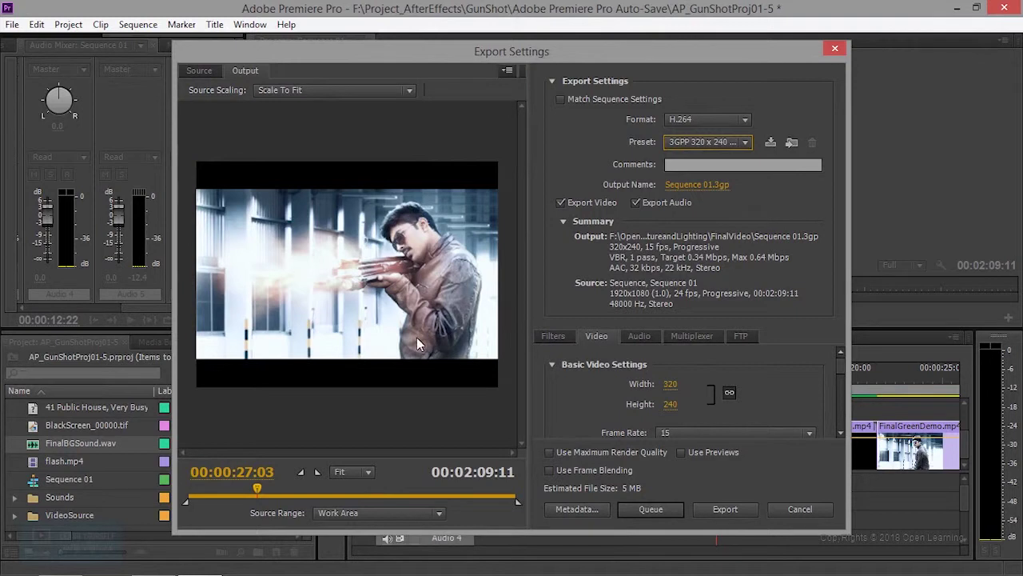
left_click(729, 121)
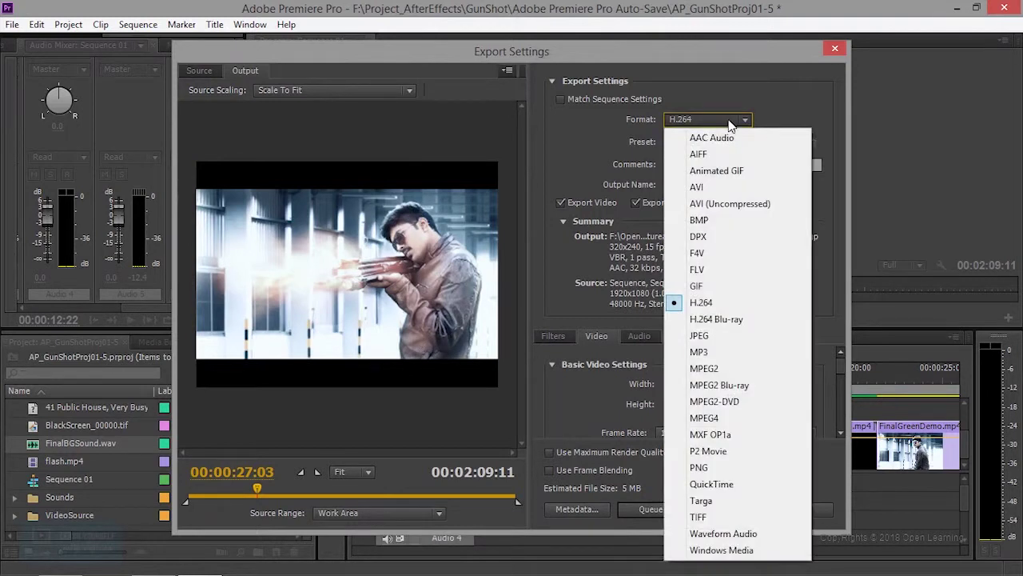
left_click(732, 189)
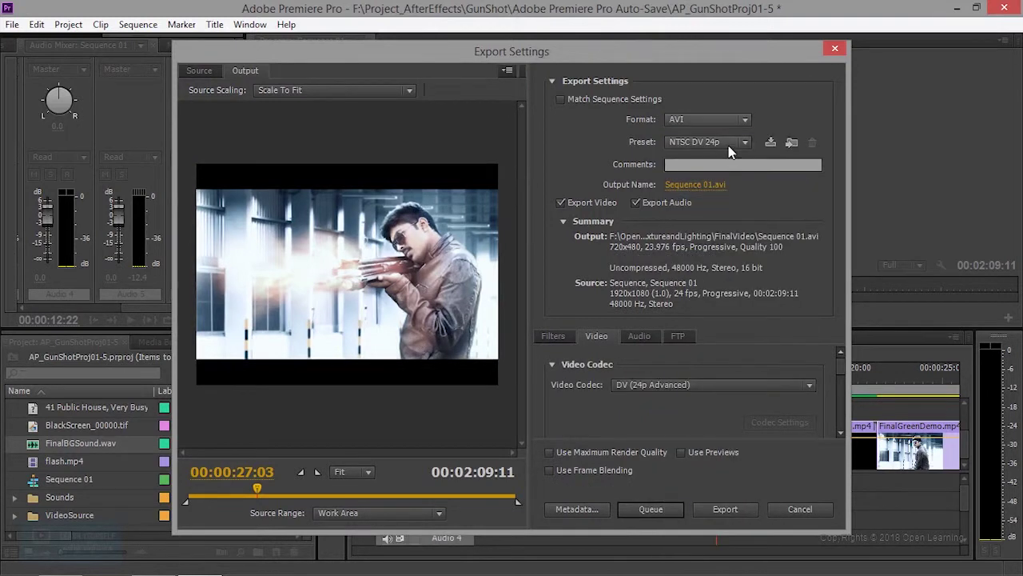
- Apply the NTSC DV Widescreen 24p preset to the AVI export and click into Comments
left_click(729, 144)
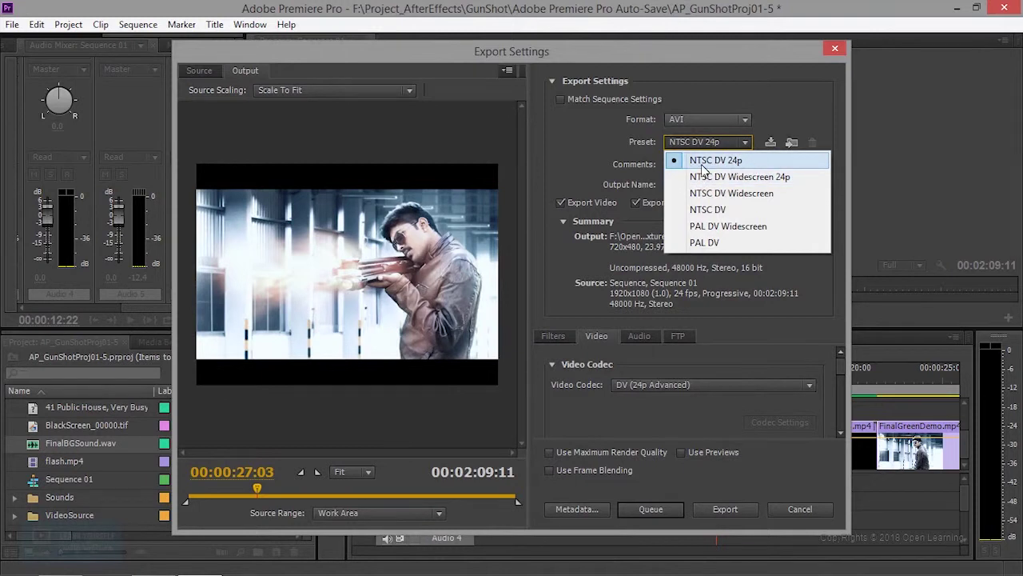
left_click(742, 179)
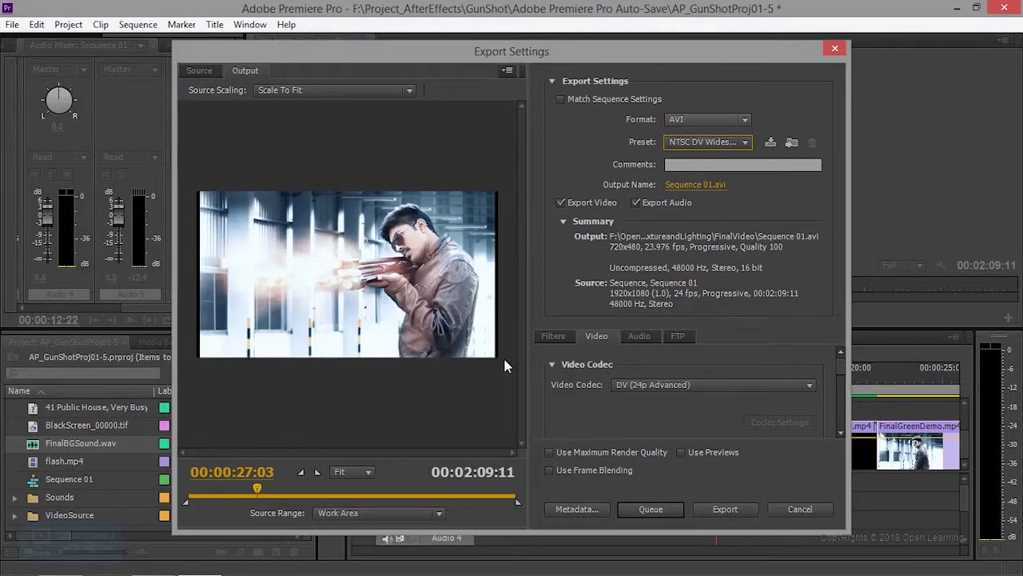
left_click(692, 165)
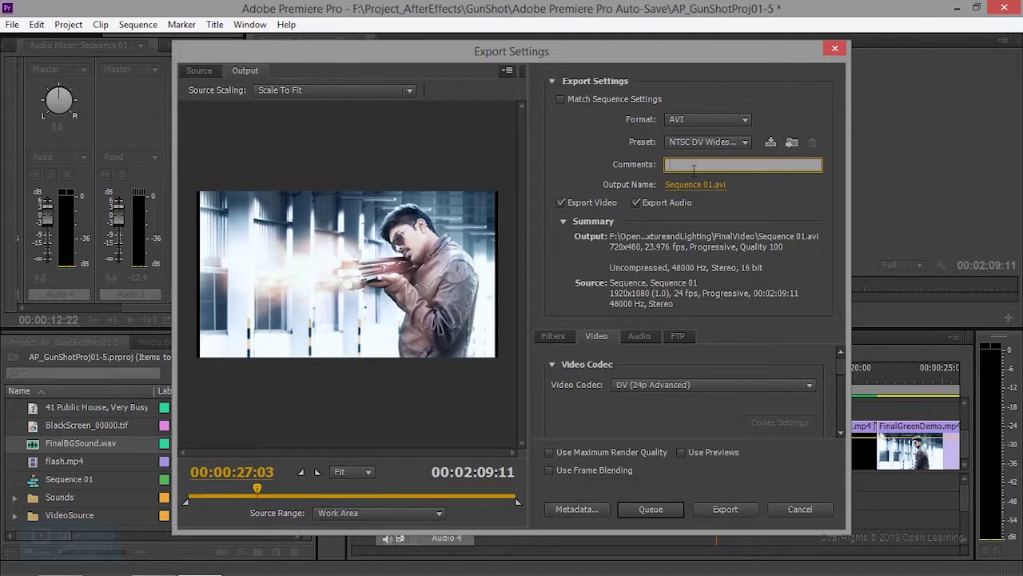
- Set the output location to the F:\MosquitoeRobotProject folder
left_click(701, 189)
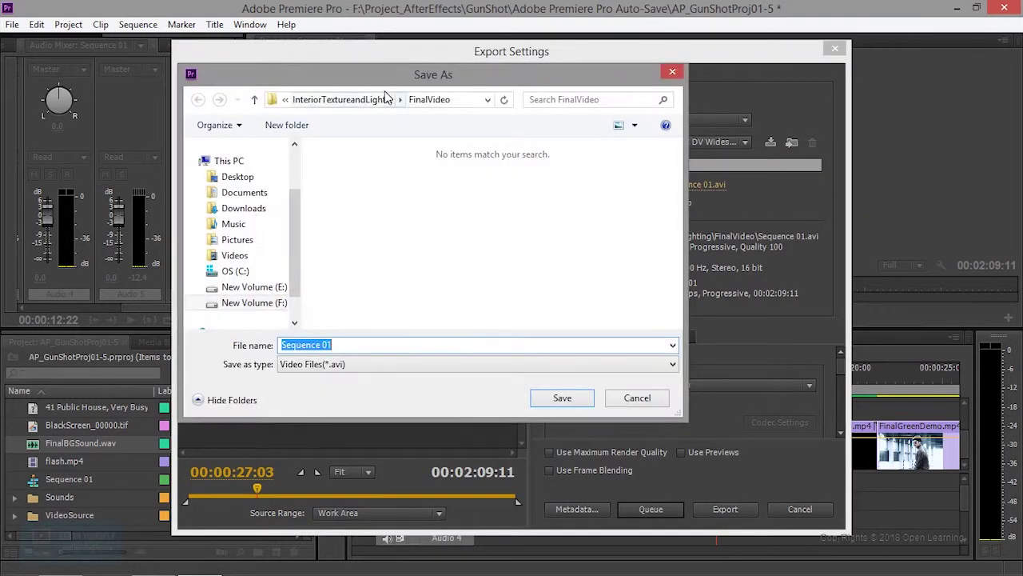
left_click(269, 305)
left_click(376, 306)
scroll(395, 312, "down", 3)
scroll(396, 311, "down", 5)
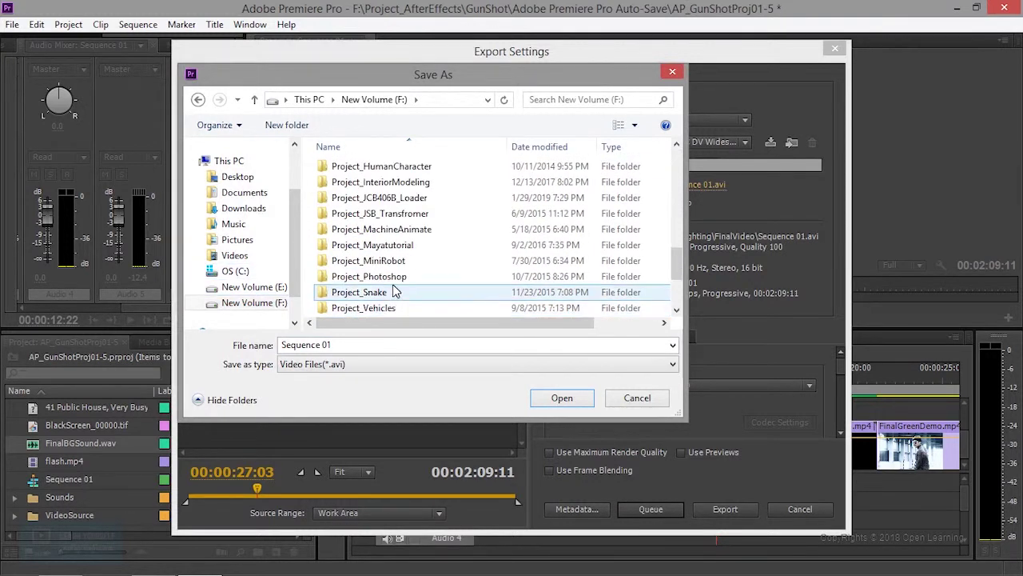
double_click(392, 278)
left_click(370, 346)
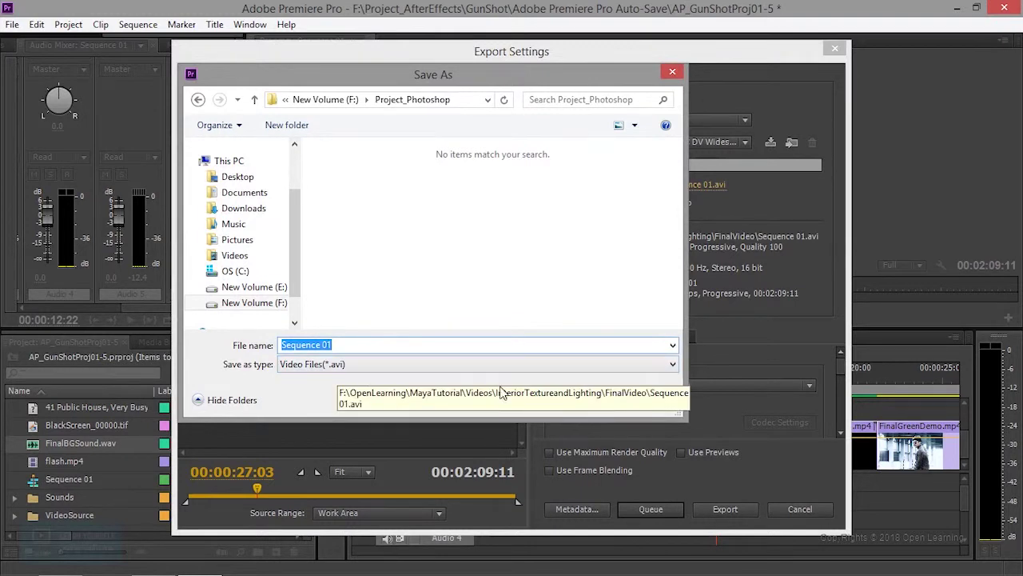
left_click(582, 405)
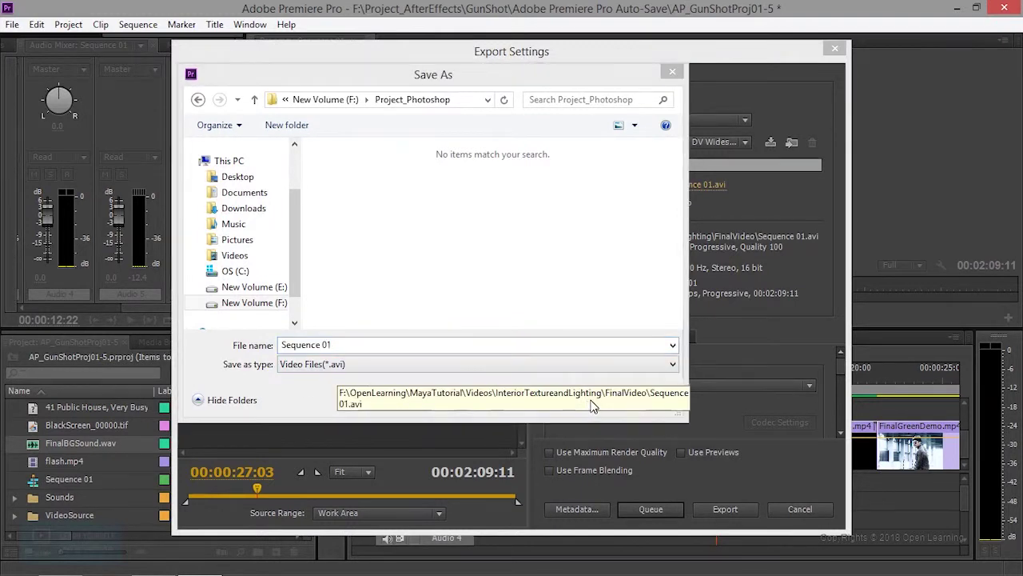
left_click(390, 344)
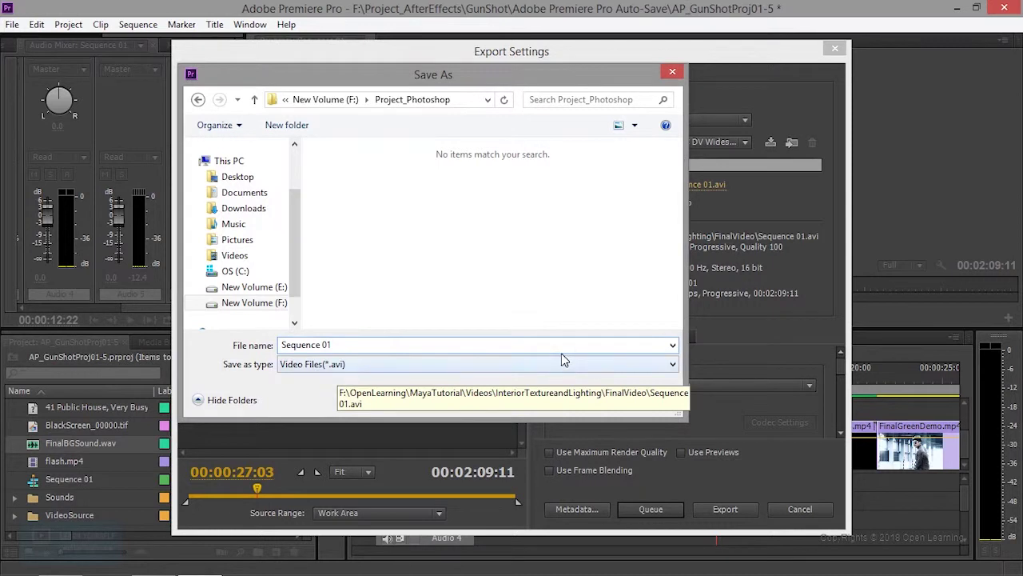
left_click(620, 400)
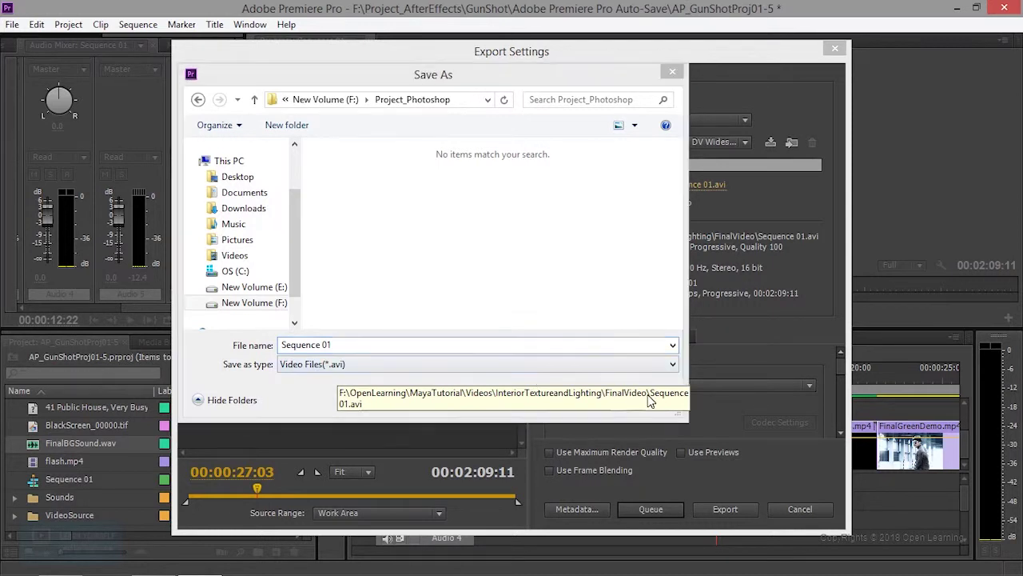
left_click(347, 102)
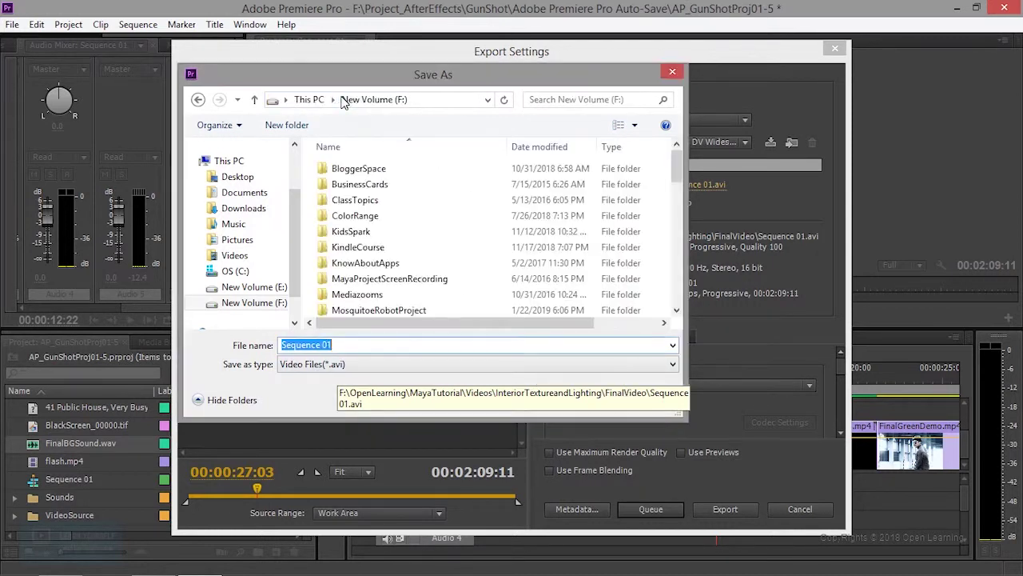
double_click(370, 311)
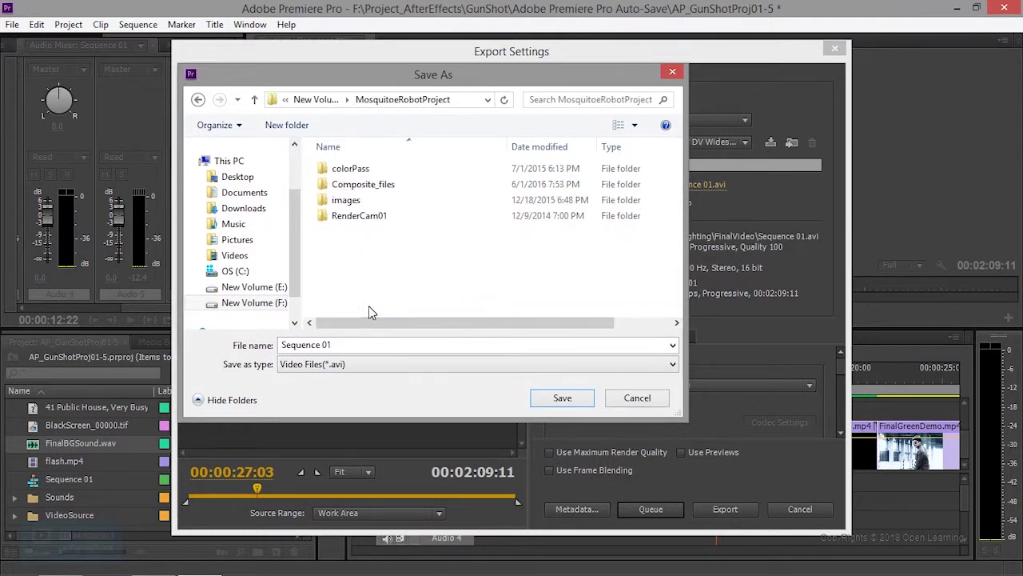
left_click(562, 398)
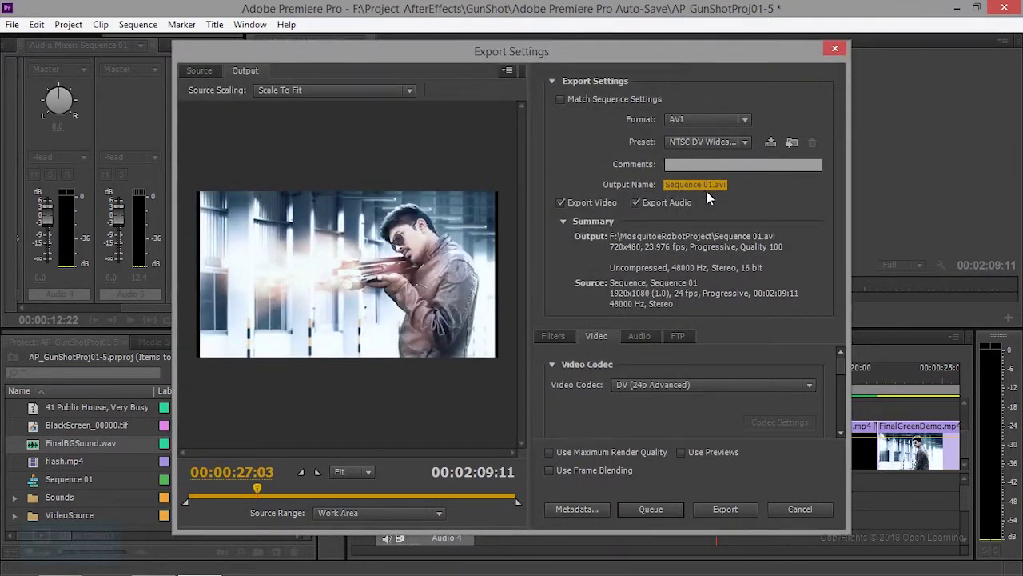
- Rename the output file to RES and save it
left_click(636, 202)
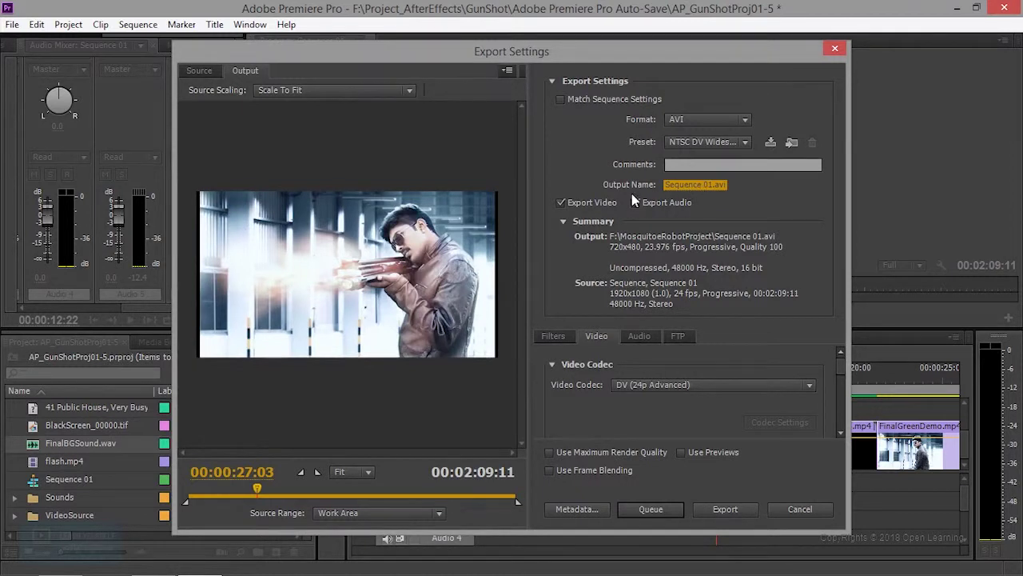
left_click(691, 184)
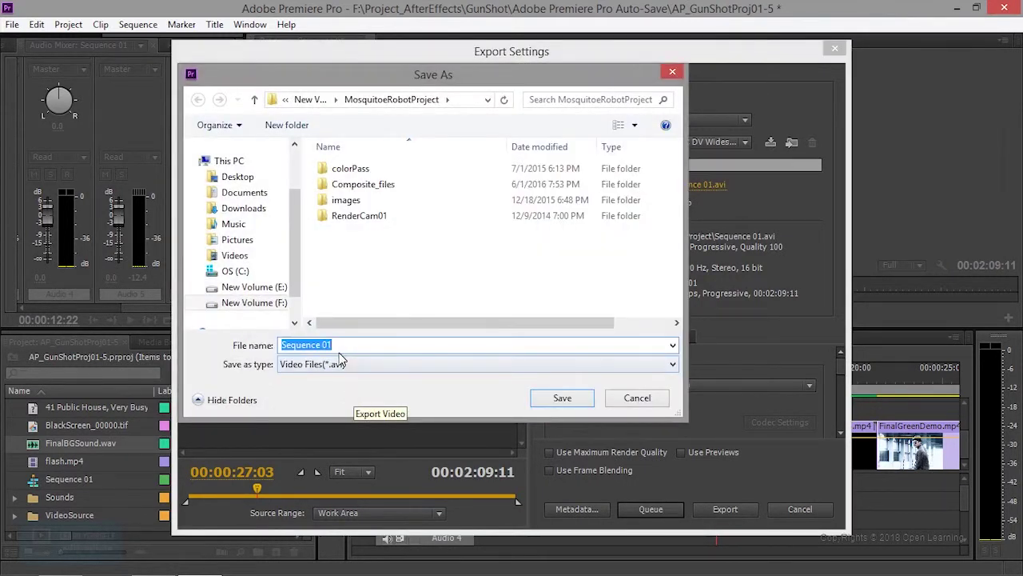
type("R")
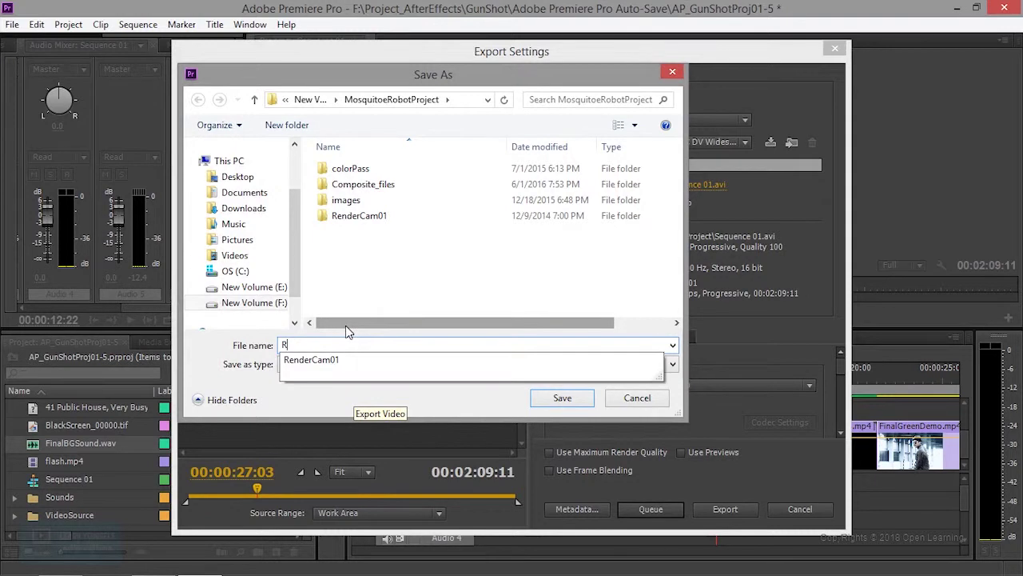
type("ES")
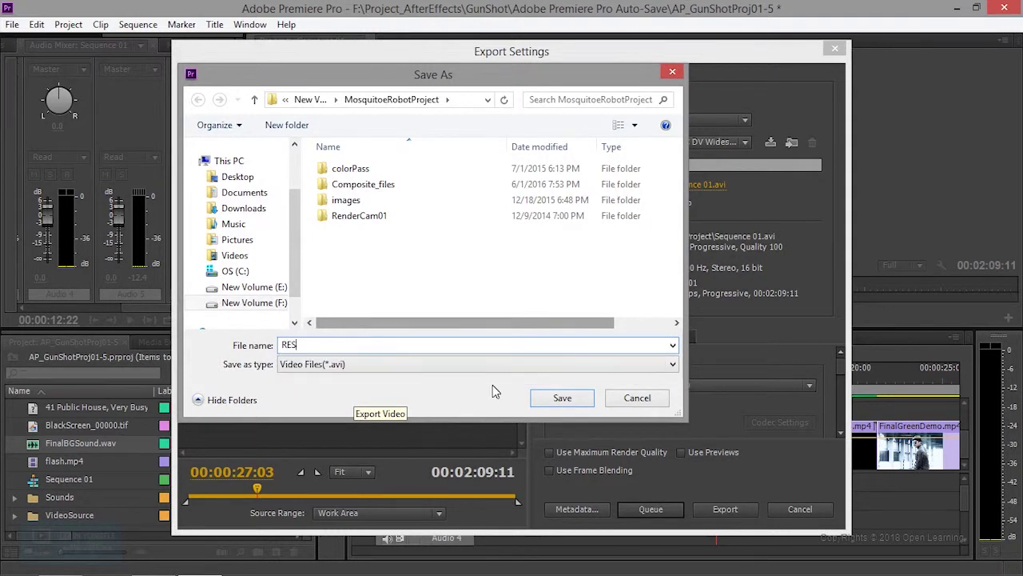
left_click(563, 398)
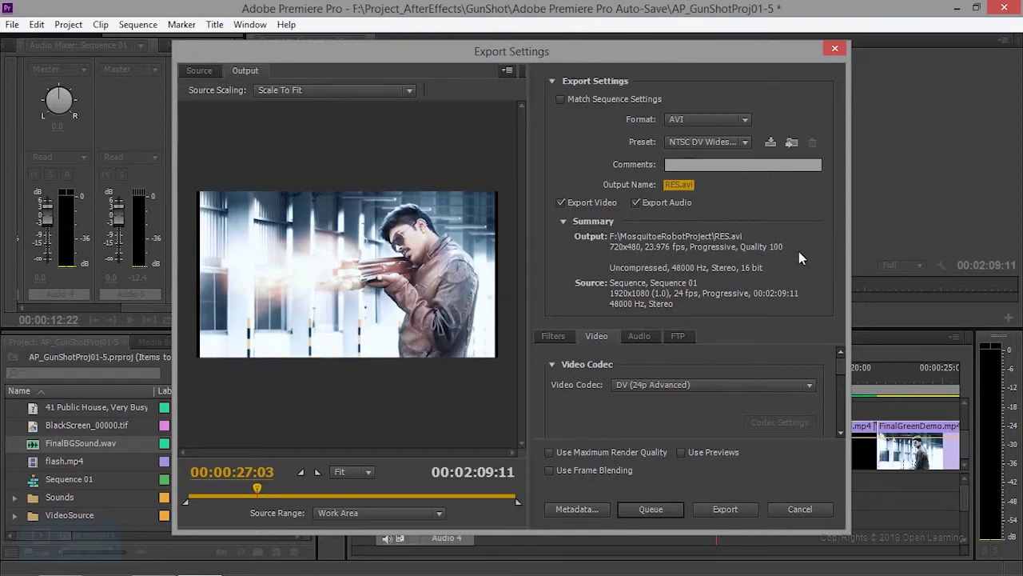
- Switch the export format to H.264, producing RES.mp4 with the Android Tablet preset
scroll(667, 368, "down", 1)
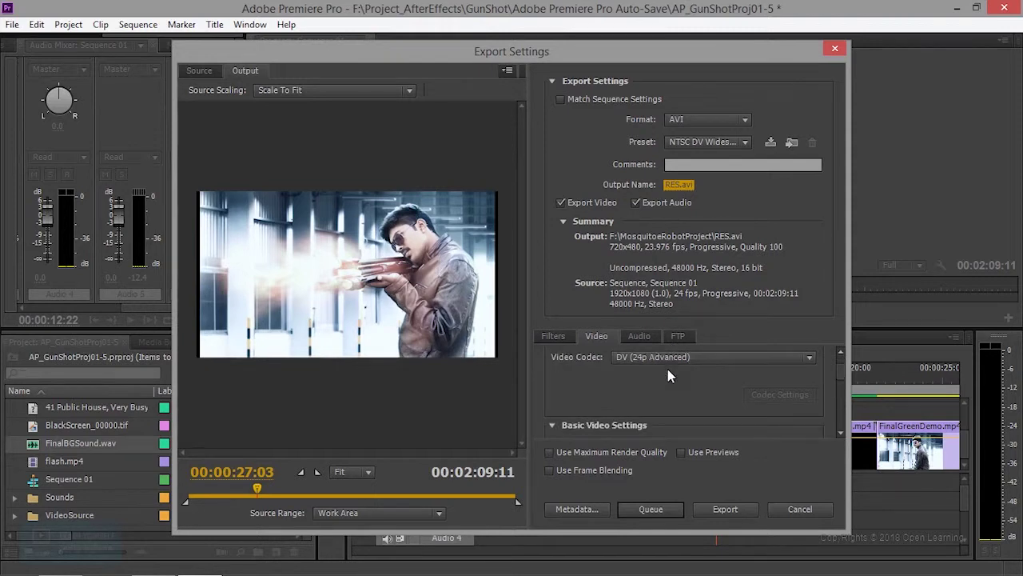
scroll(689, 398, "up", 1)
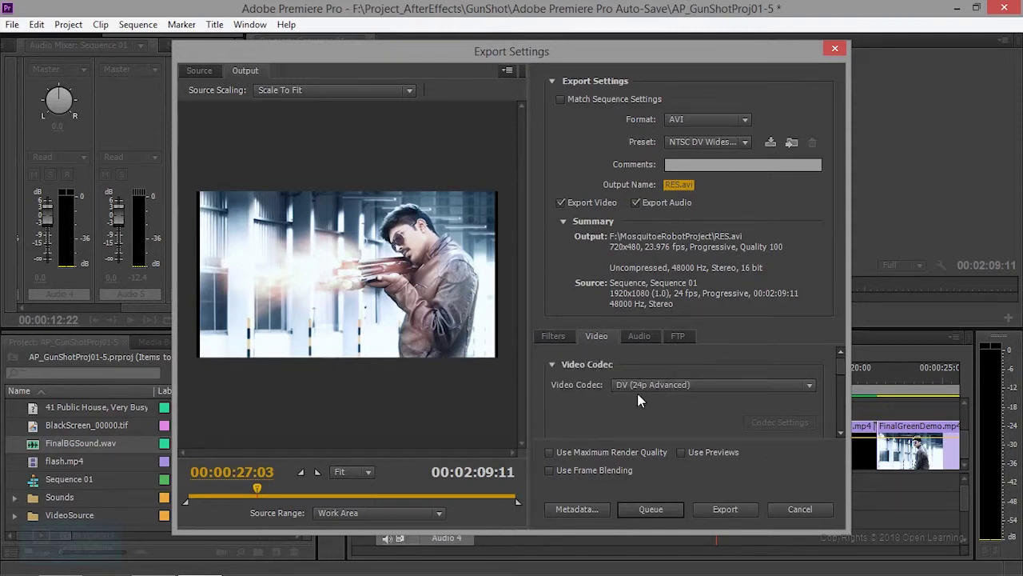
scroll(650, 420, "down", 1)
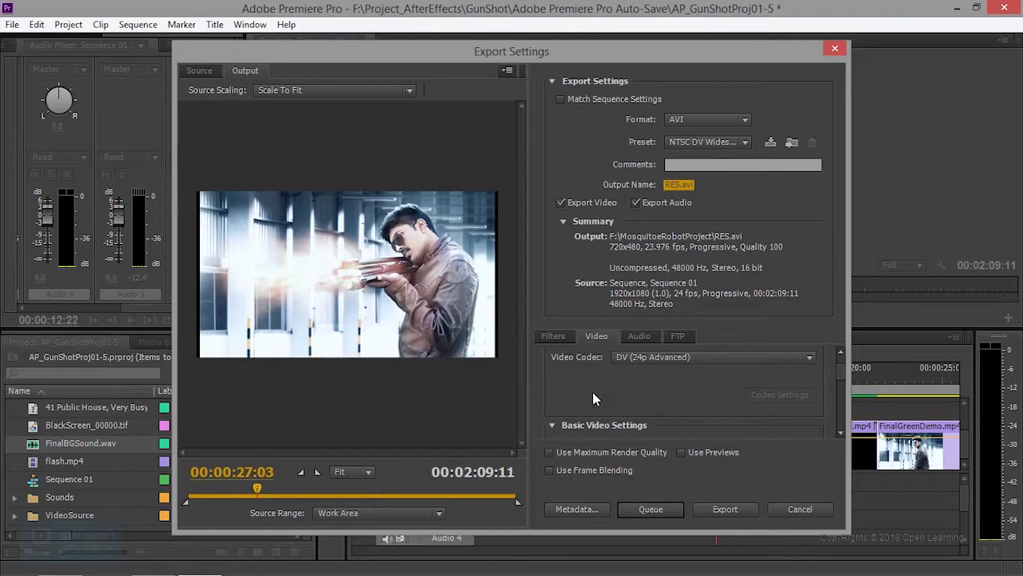
left_click(701, 121)
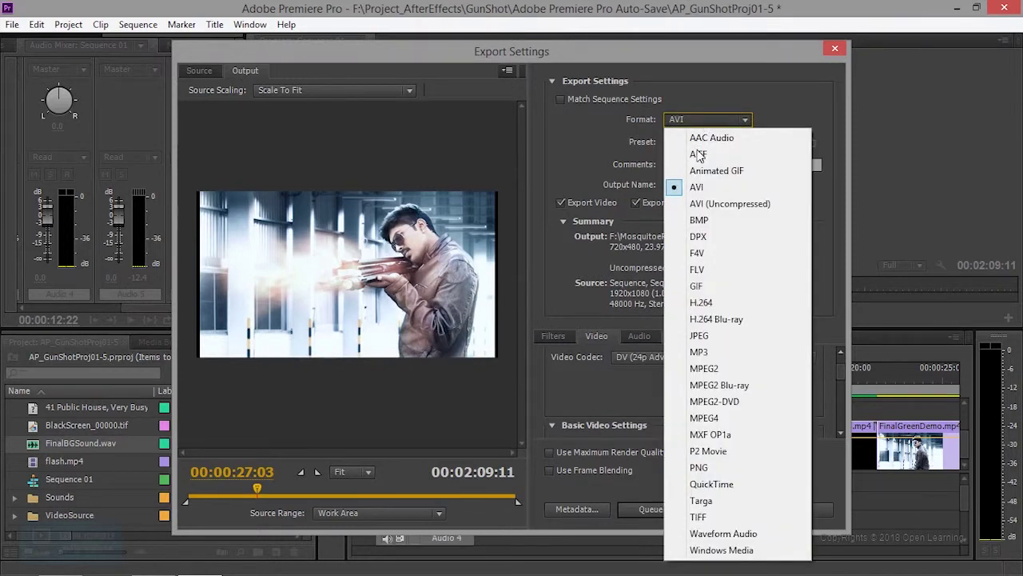
left_click(706, 301)
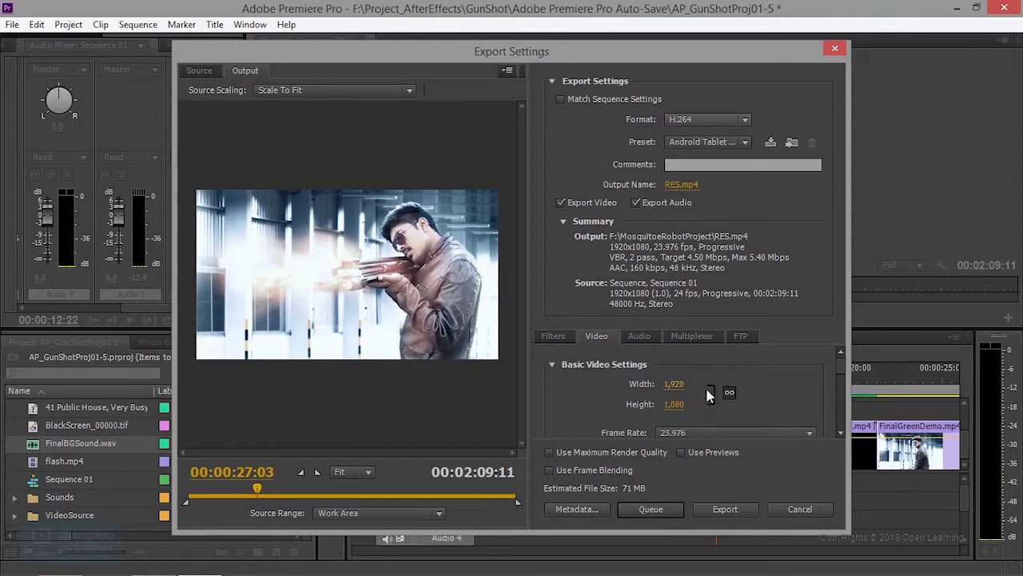
- Unlink width and height, try a 2000 width, and dismiss the invalid dimensions error
left_click_drag(680, 394, 688, 412)
left_click(677, 385)
left_click(729, 393)
left_click(676, 386)
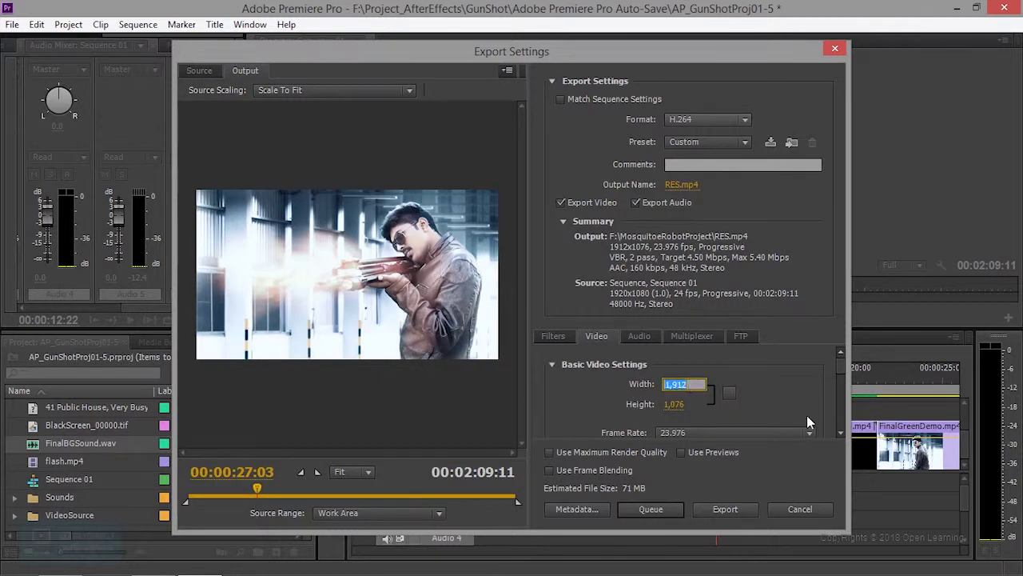
type("0")
type("2000")
left_click(675, 406)
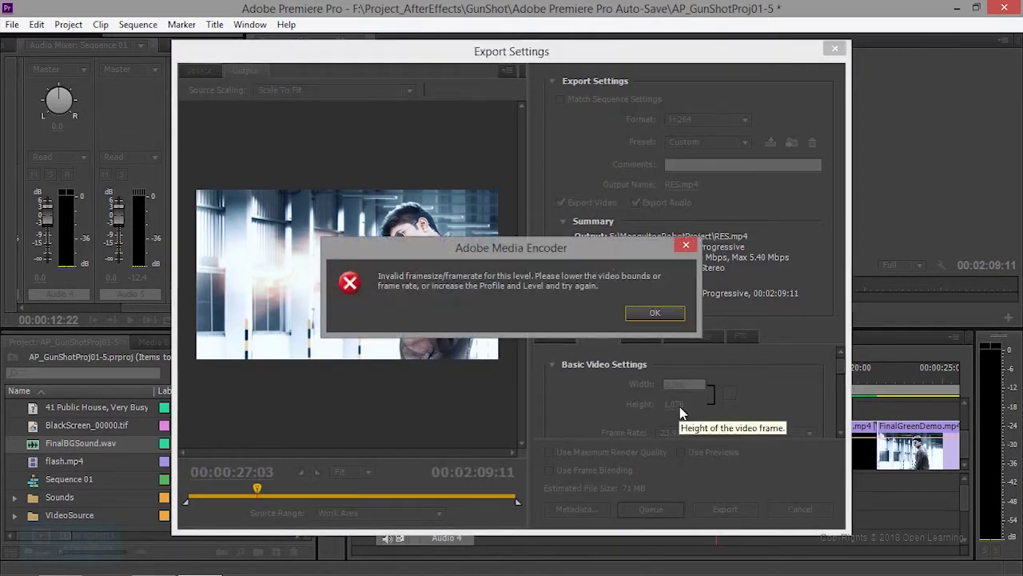
left_click(670, 320)
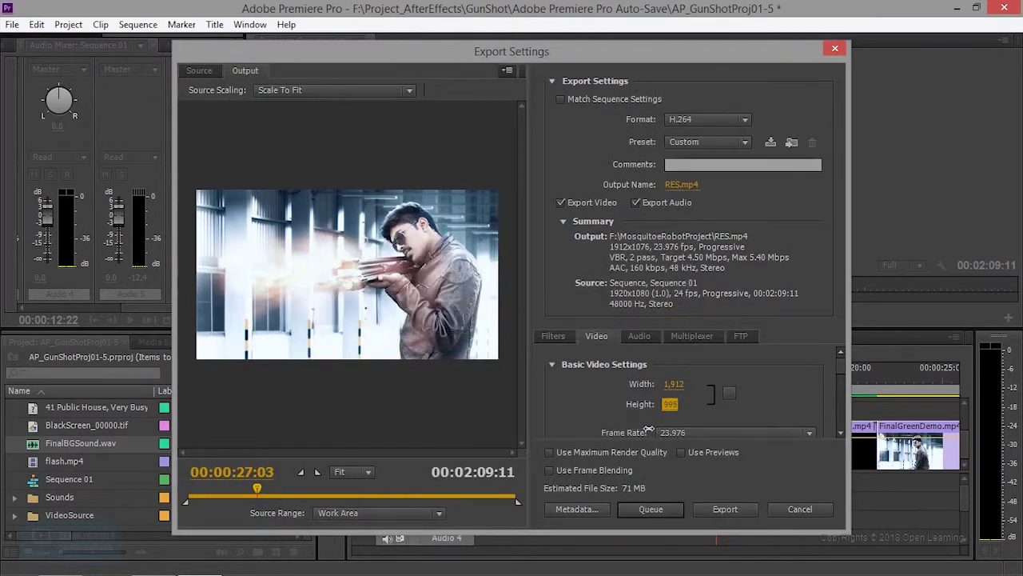
- Scrub the frame size to 1546 wide by 1226 high and dismiss the framesize error
left_click_drag(685, 407, 682, 407)
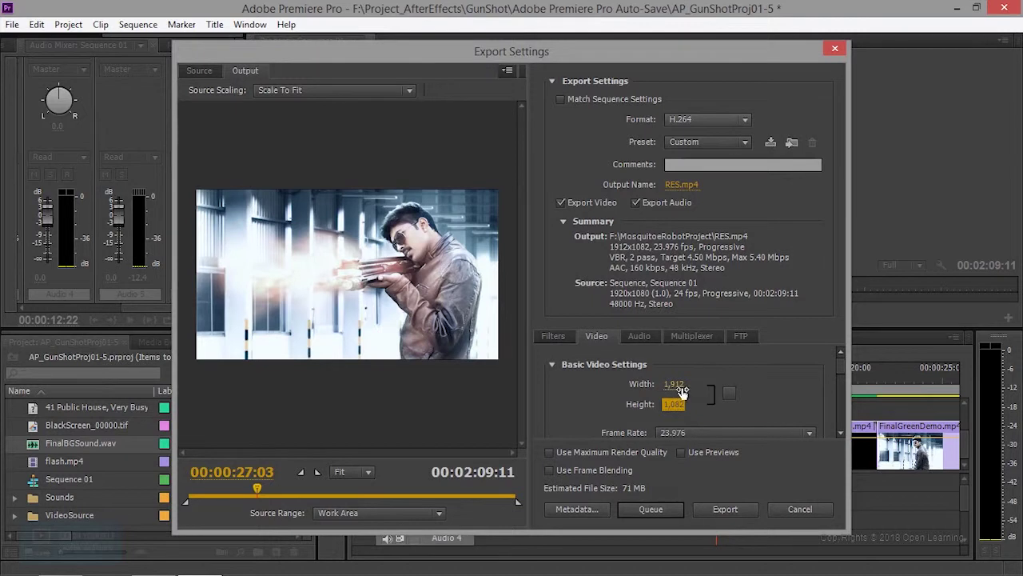
left_click_drag(674, 385, 512, 395)
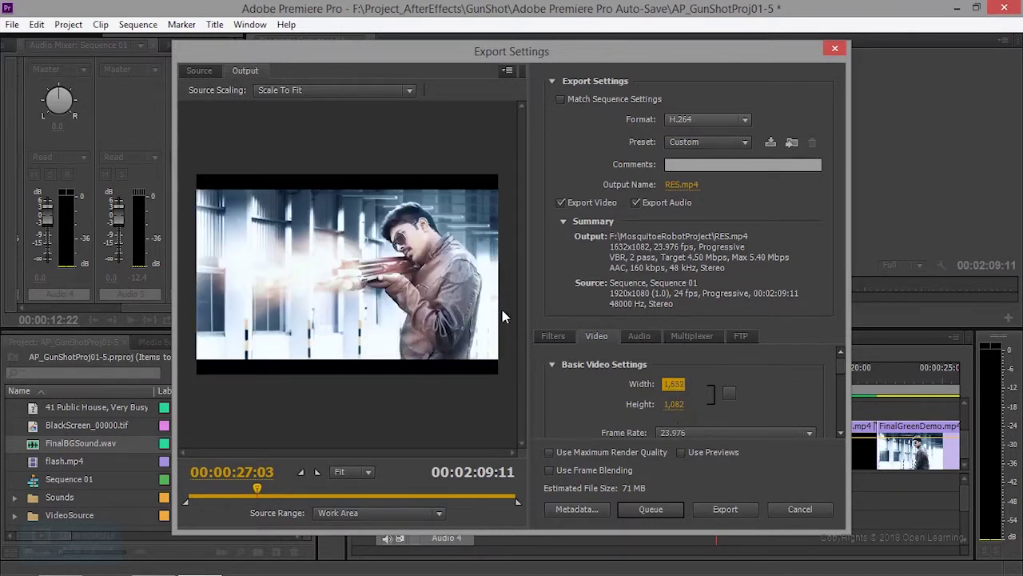
left_click_drag(682, 388, 617, 389)
left_click_drag(676, 405, 546, 414)
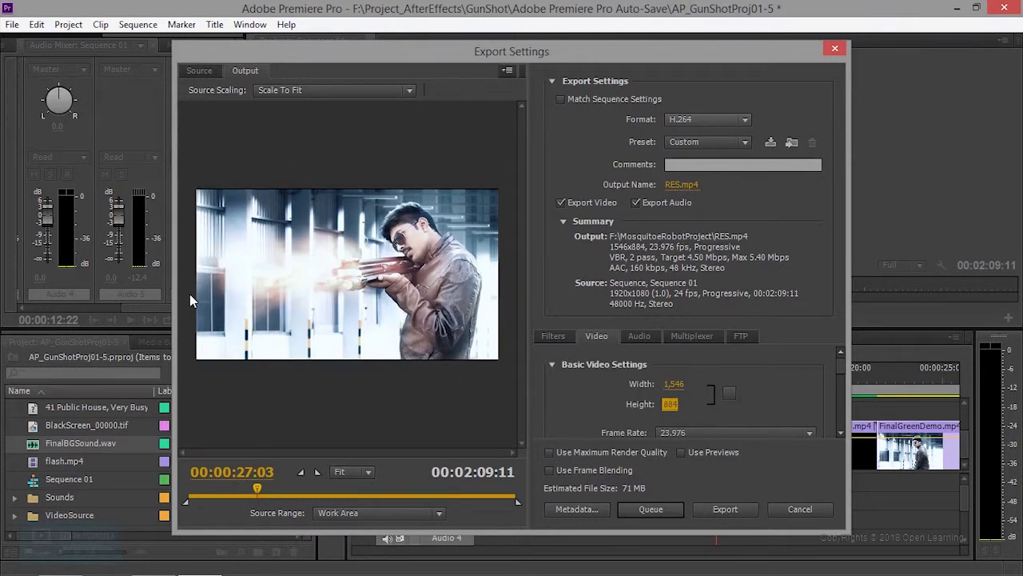
left_click_drag(921, 406, 670, 404)
left_click_drag(674, 337, 640, 297)
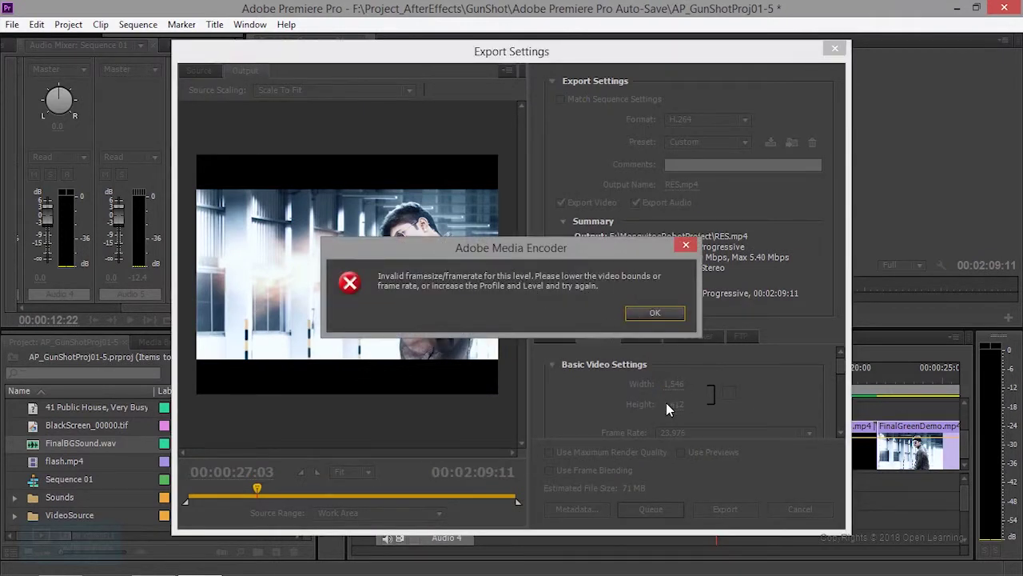
left_click_drag(685, 407, 649, 286)
left_click(663, 315)
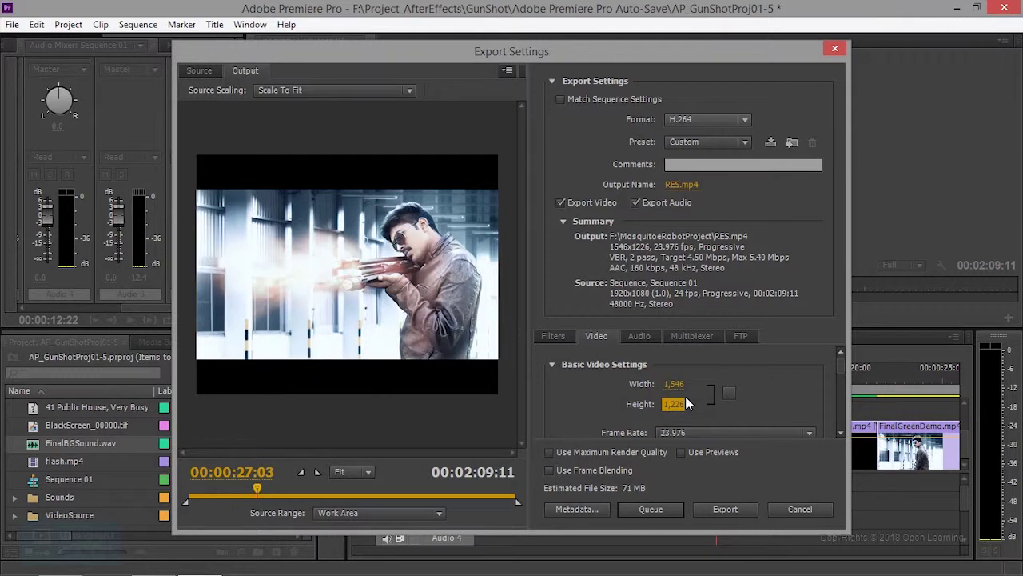
- Set the export frame rate to 59.94 fps from the Frame Rate list
scroll(729, 414, "down", 2)
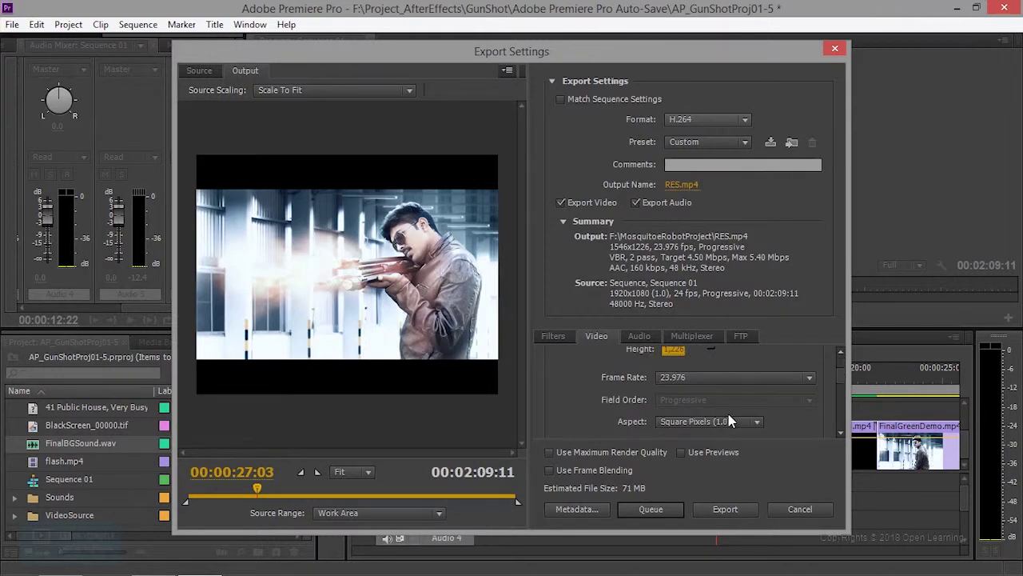
left_click(725, 378)
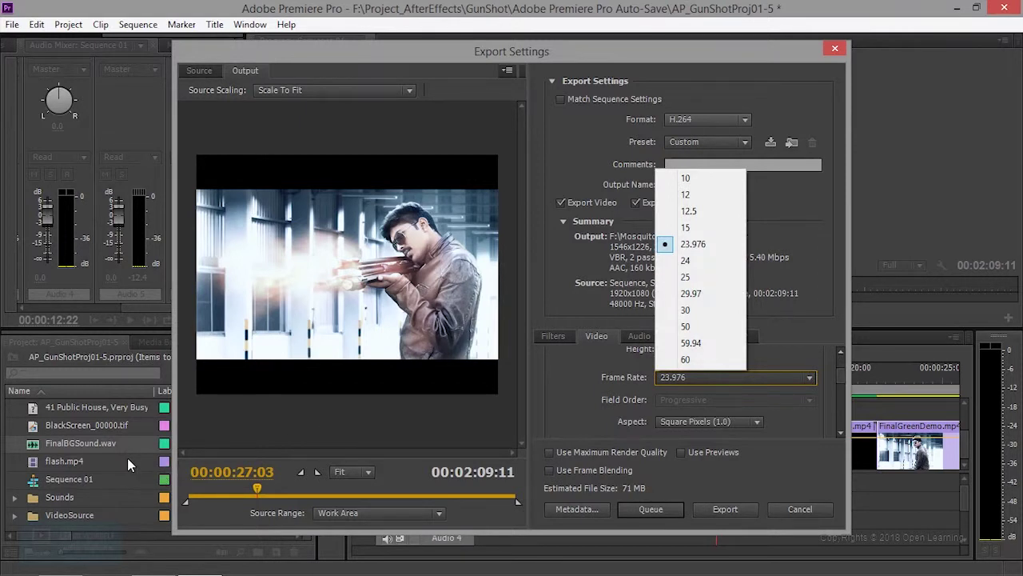
key("Down")
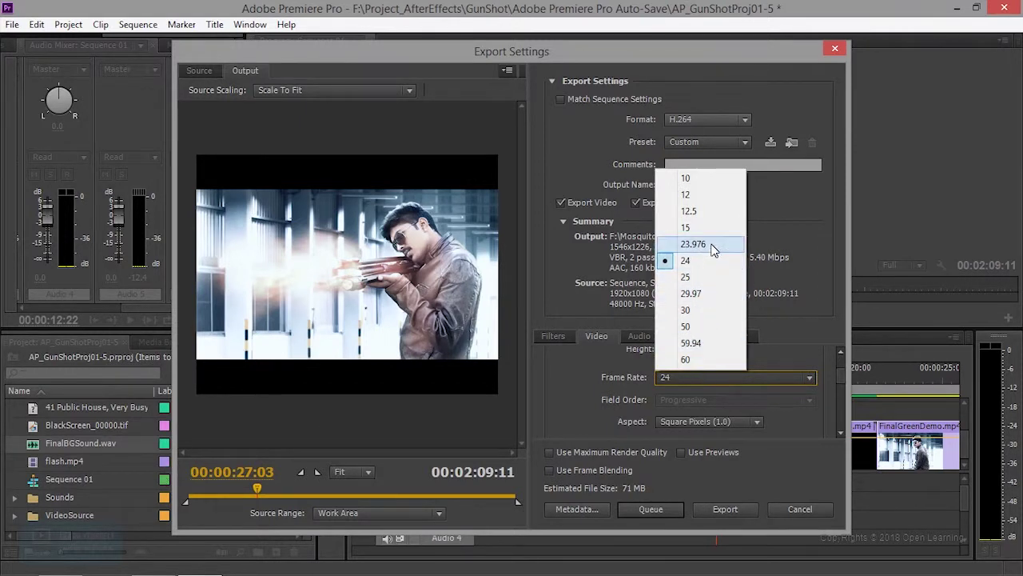
left_click(710, 294)
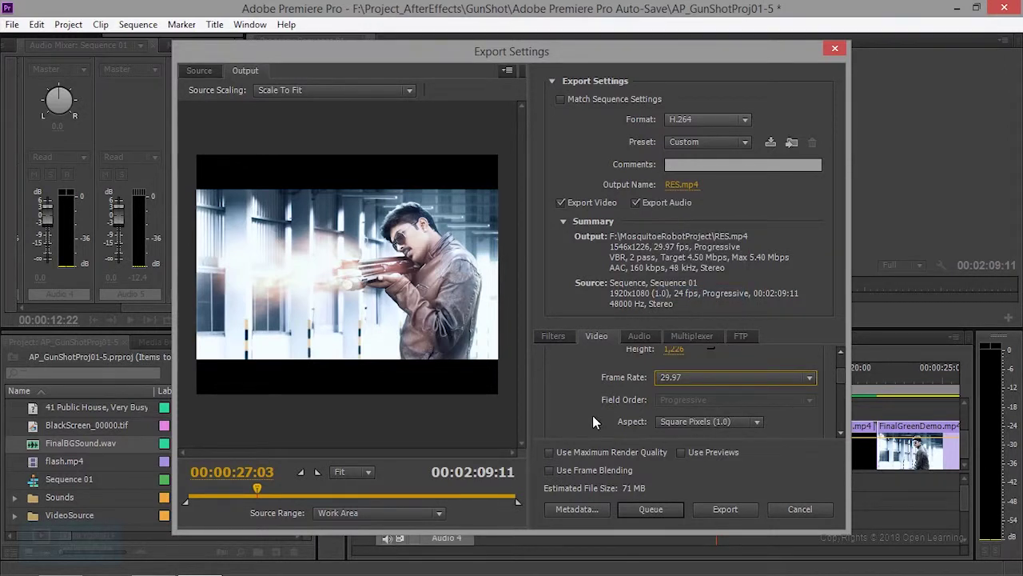
- Switch the TV standard to PAL and back to NTSC, and set Profile to High
scroll(733, 433, "down", 1)
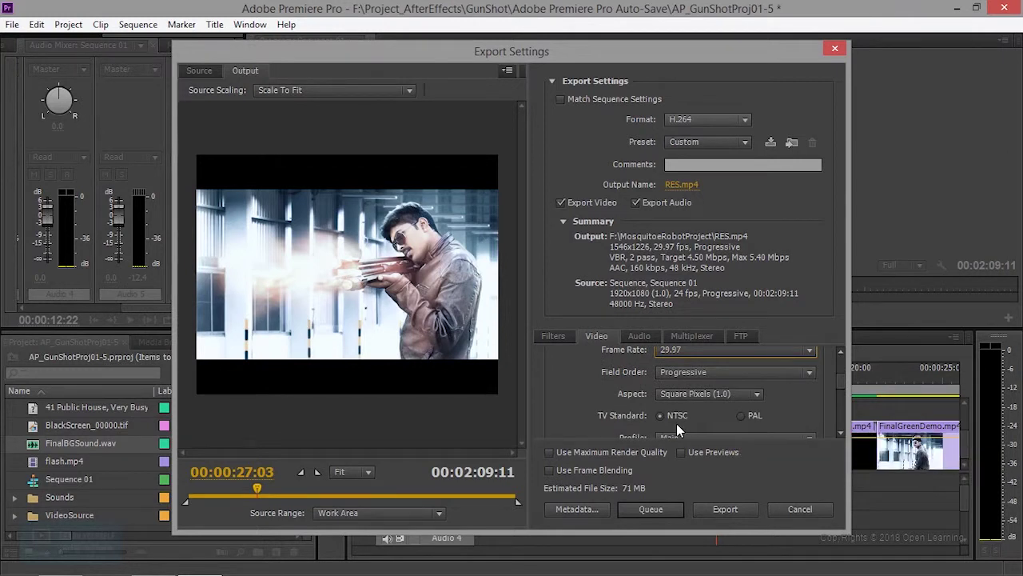
left_click(740, 415)
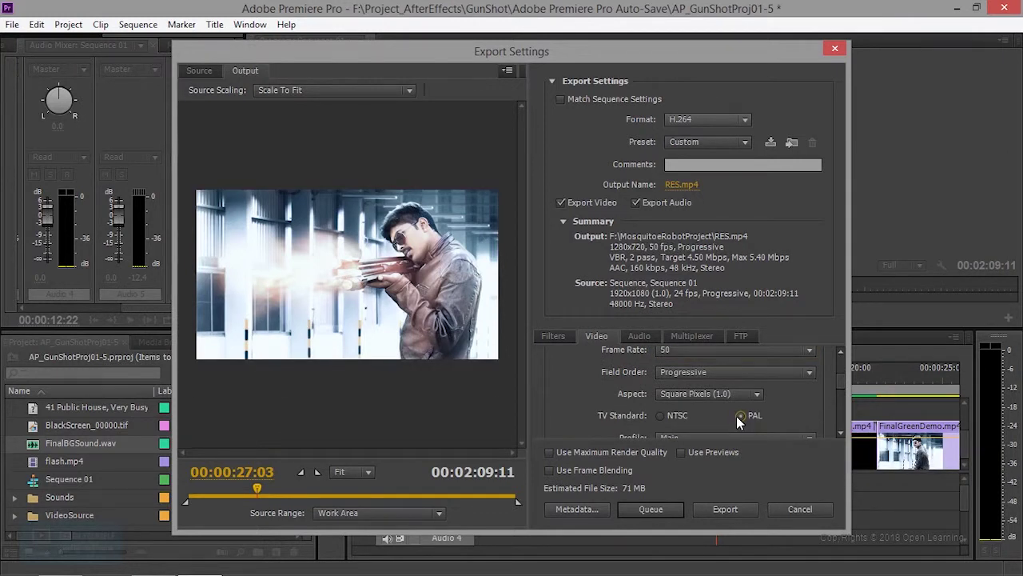
scroll(736, 416, "down", 1)
left_click(660, 388)
left_click(680, 410)
left_click(687, 423)
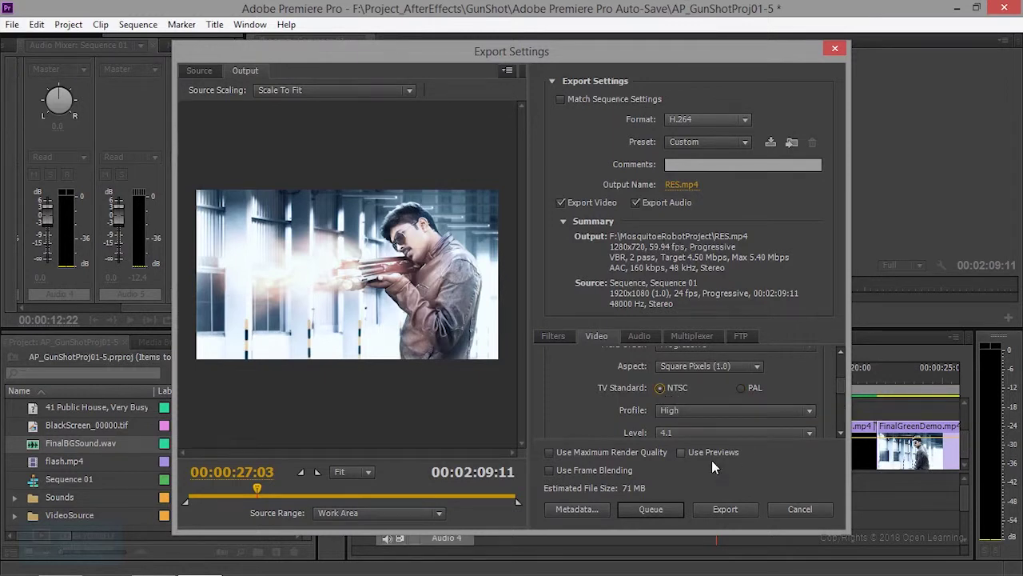
- Turn on Use Maximum Render Quality, leaving Use Previews off
left_click(567, 456)
left_click(549, 452)
left_click(681, 452)
left_click(680, 452)
left_click(650, 334)
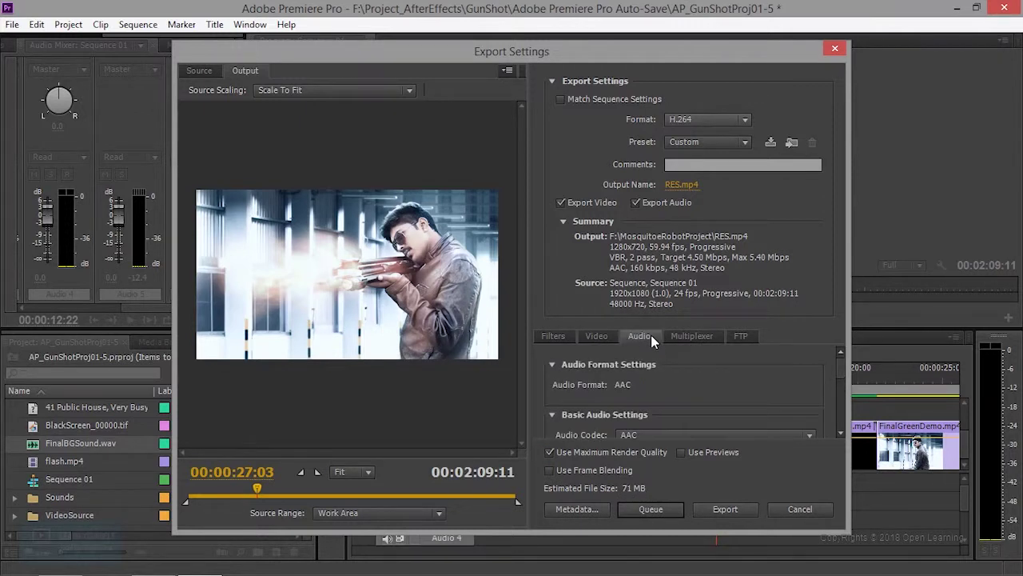
- Keep AAC as the audio codec at 48 kHz and change Channels from Stereo to Mono
scroll(655, 399, "down", 2)
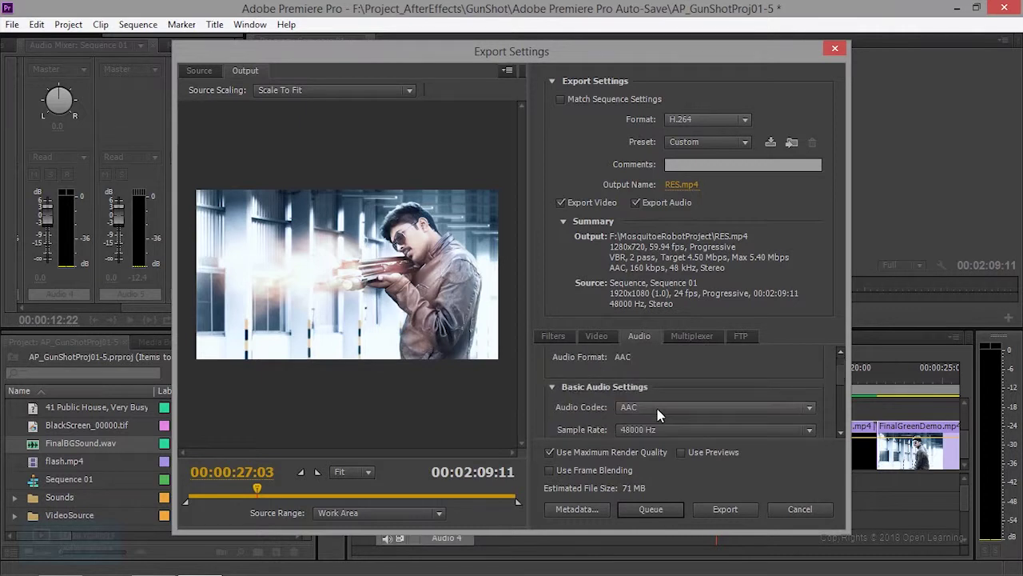
scroll(729, 406, "up", 1)
left_click(700, 406)
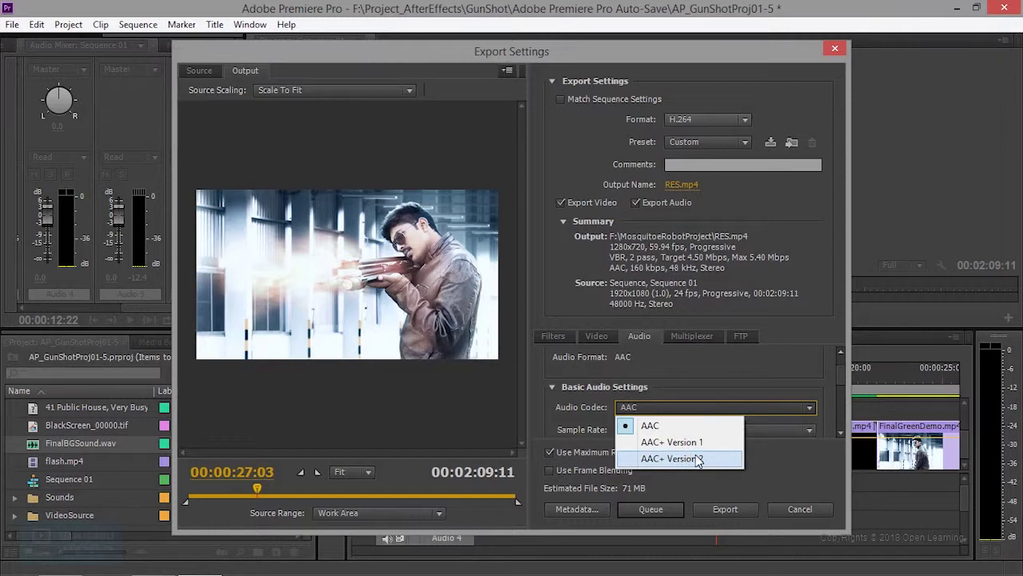
left_click(709, 412)
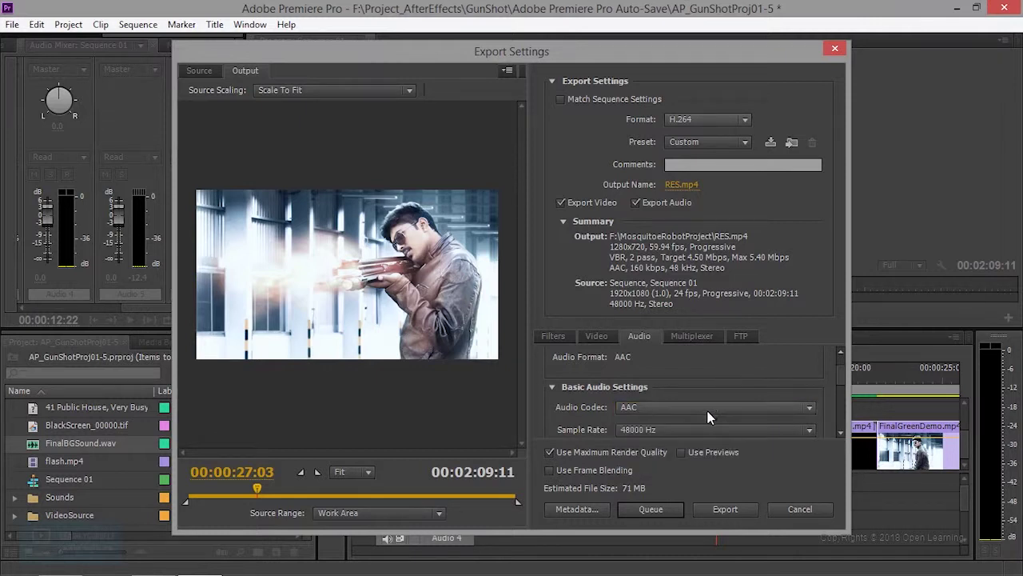
scroll(663, 396, "down", 2)
scroll(664, 393, "up", 1)
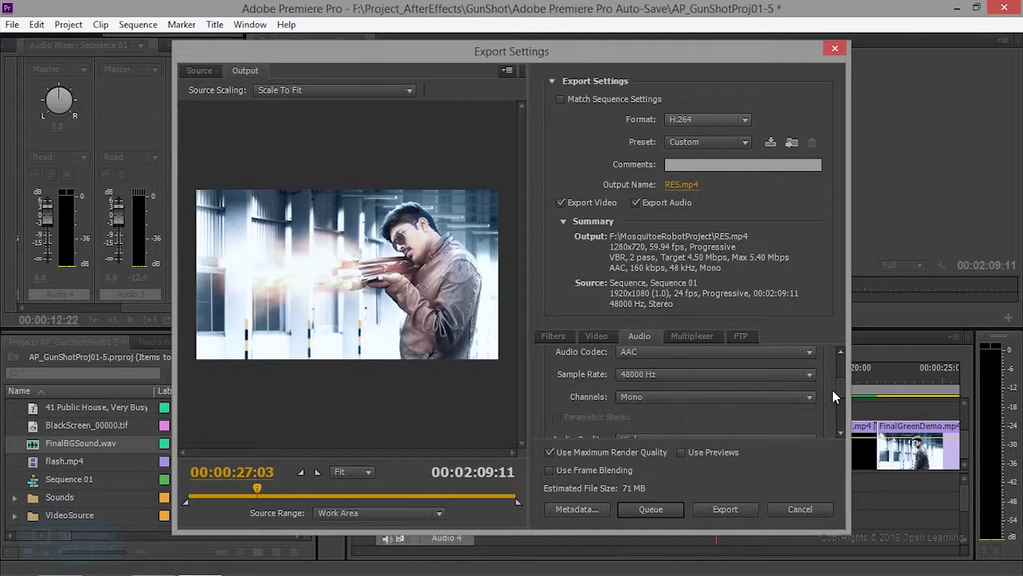
left_click(651, 395)
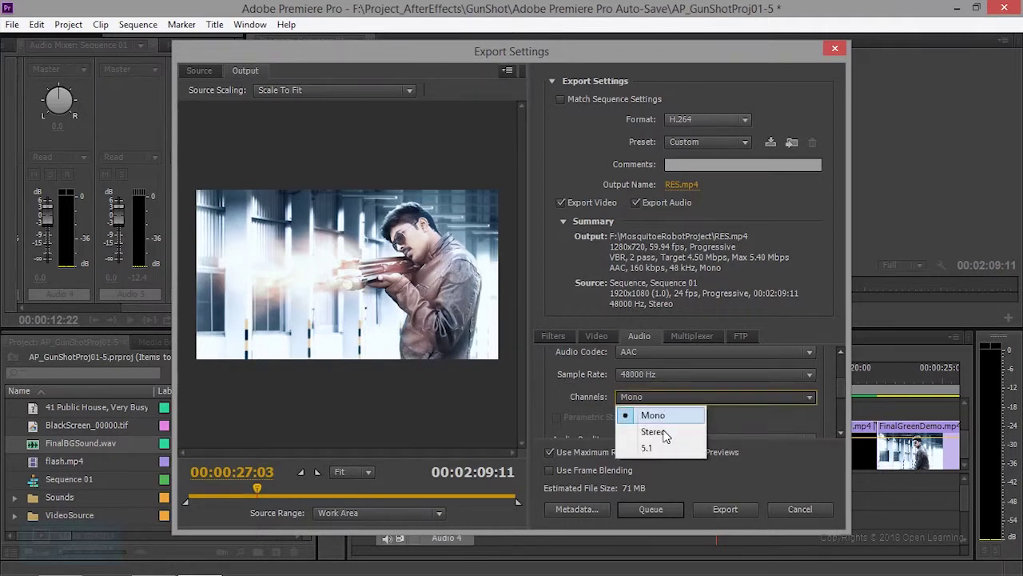